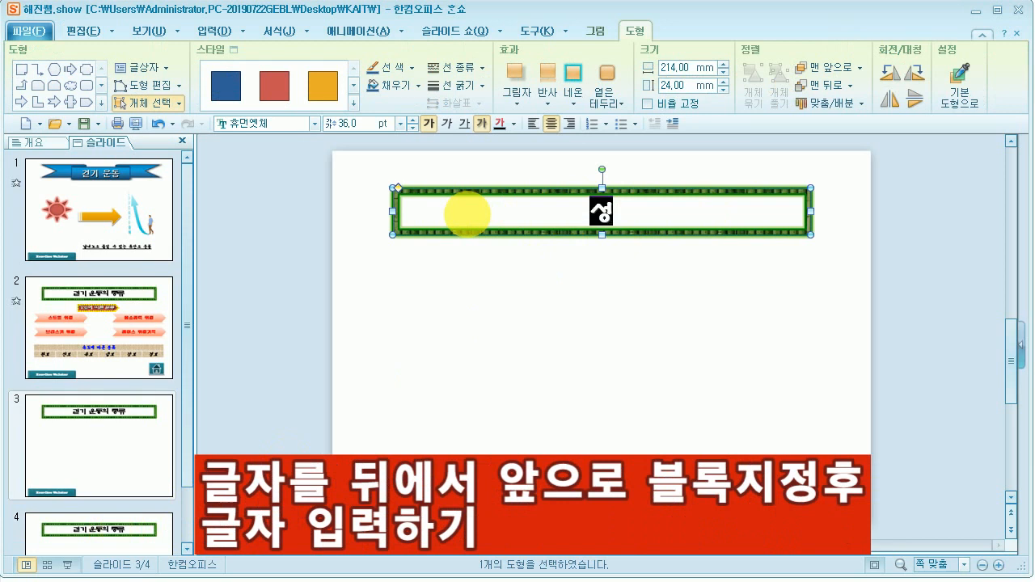
Replace the slide 3 title text with "성인 남여 걷기 실천율".
{"action": "type", "text": "ㄷ기 실천을"}
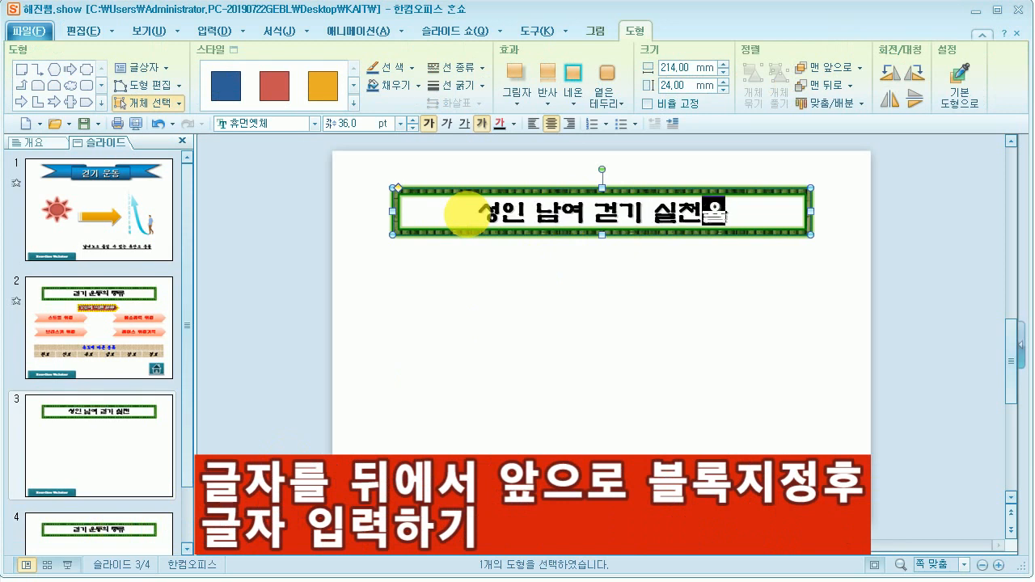
Insert a horizontal text box about 88 mm wide just below the title frame's right end, containing "[단위 : %]".
{"action": "left_click", "coordinate": [213, 31]}
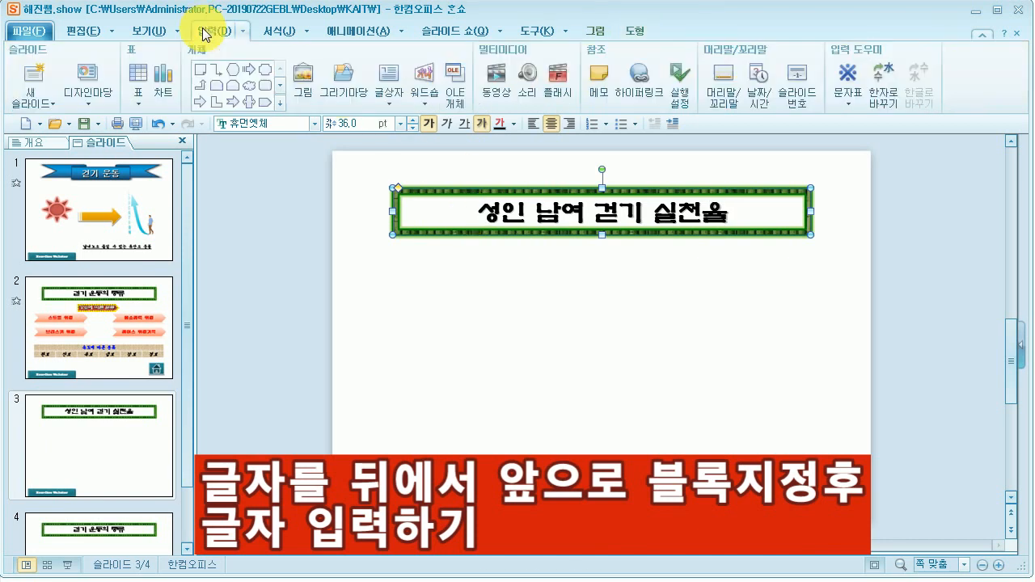
{"action": "left_click", "coordinate": [390, 100]}
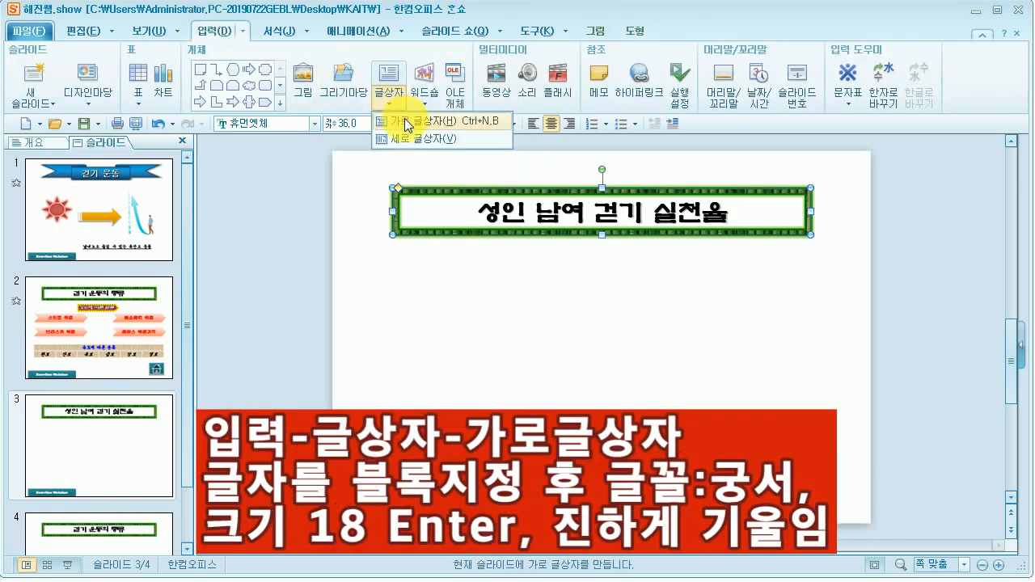
{"action": "left_click", "coordinate": [408, 125]}
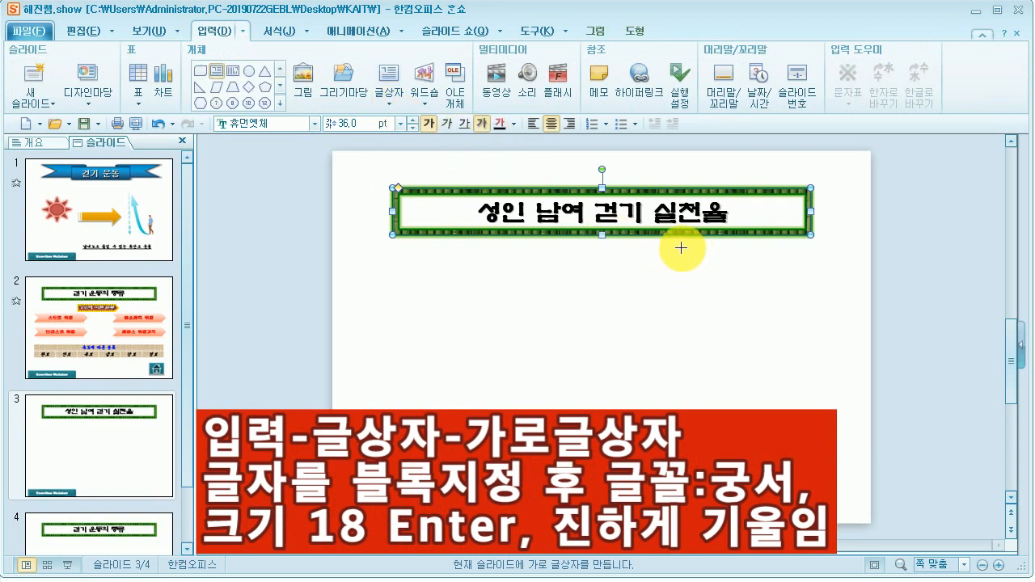
{"action": "left_click_drag", "start_coordinate": [677, 247], "coordinate": [847, 279]}
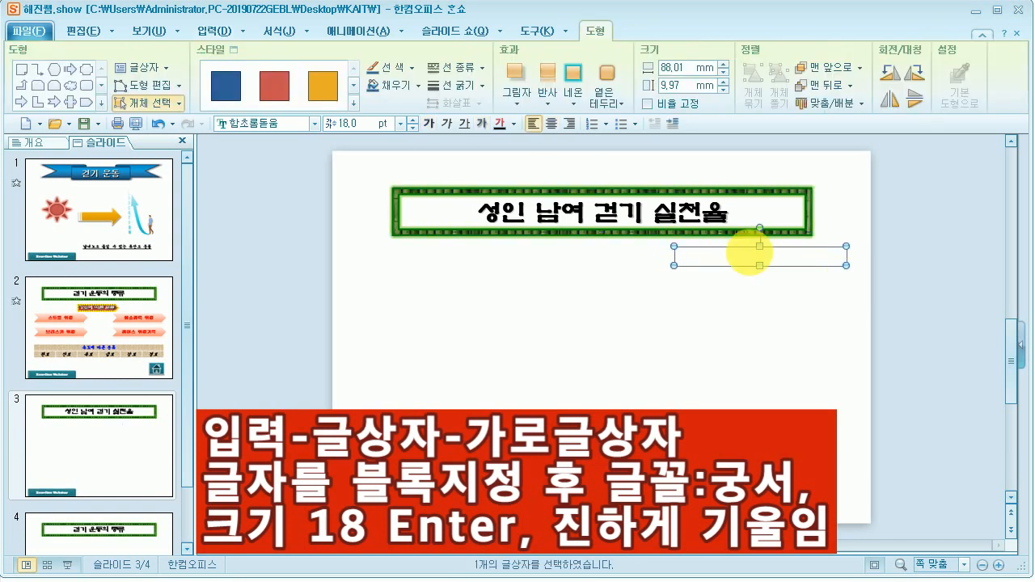
{"action": "type", "text": "[단ㅇ"}
Format the "[단위 : %]" text in bold italic 궁서 and move its text box right, toward the slide's edge.
{"action": "left_click_drag", "start_coordinate": [750, 257], "coordinate": [676, 257]}
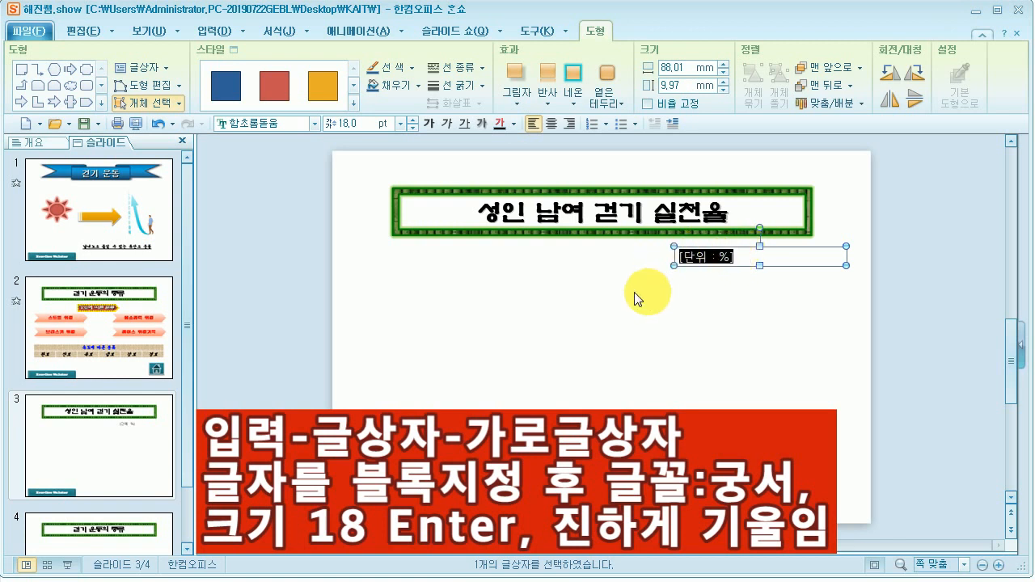
{"action": "left_click", "coordinate": [287, 124]}
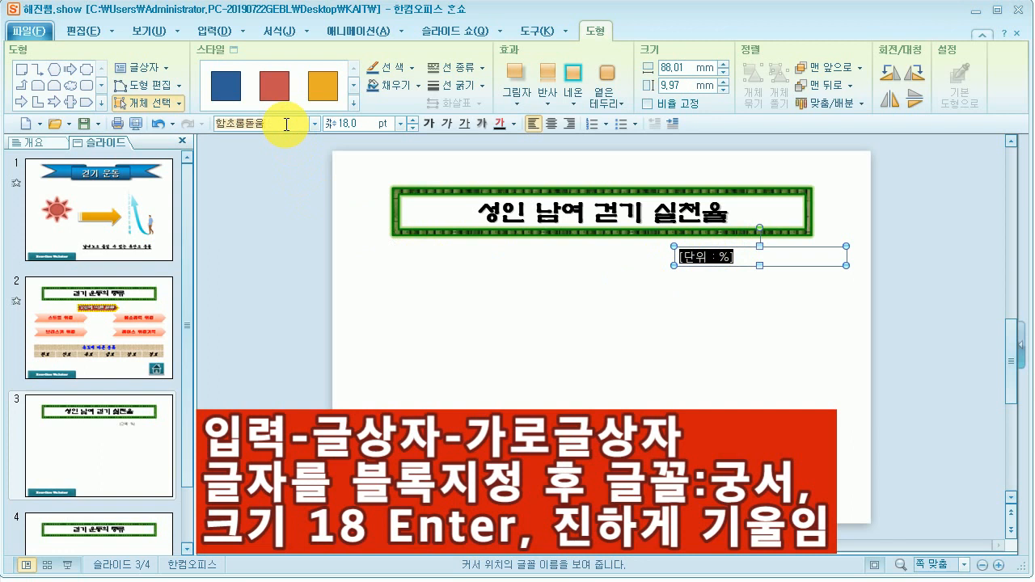
{"action": "type", "text": "ㄱ"}
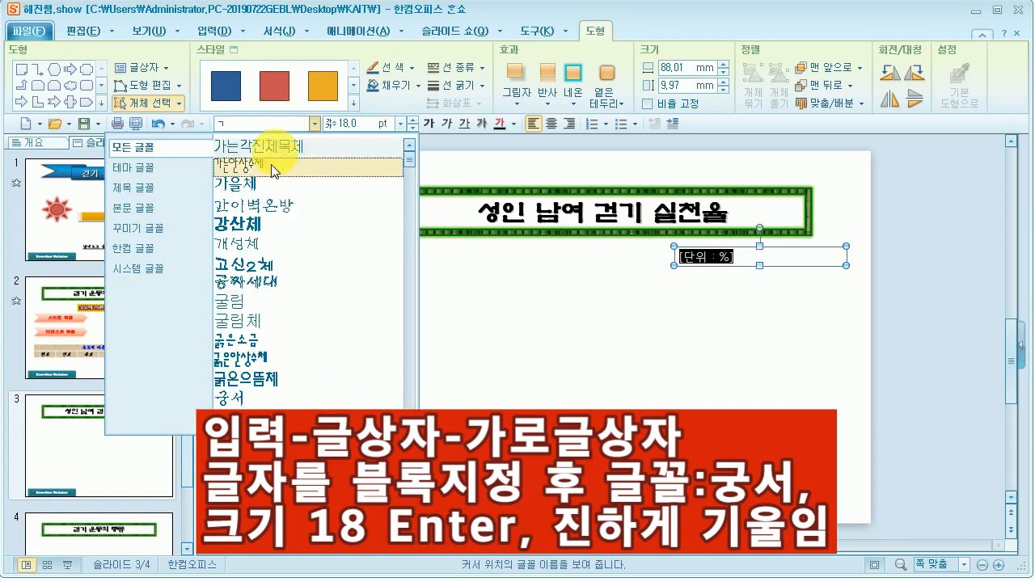
{"action": "left_click", "coordinate": [243, 397]}
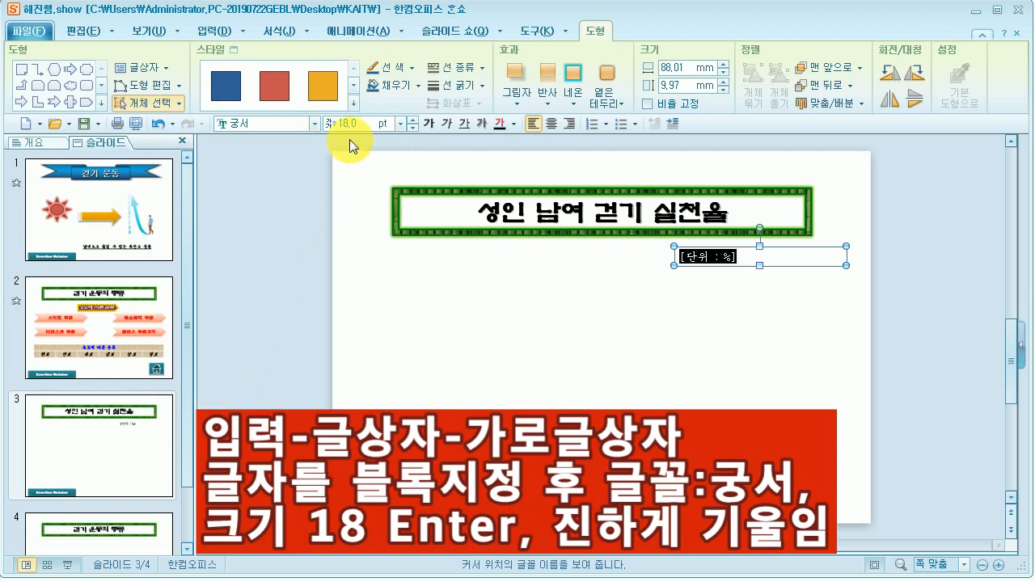
{"action": "left_click", "coordinate": [430, 122]}
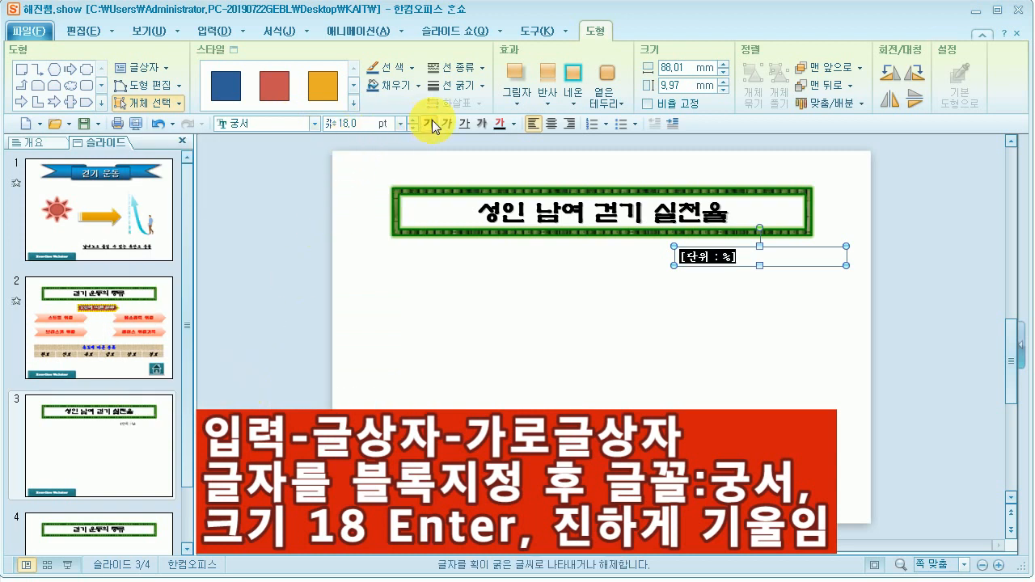
{"action": "left_click", "coordinate": [451, 122]}
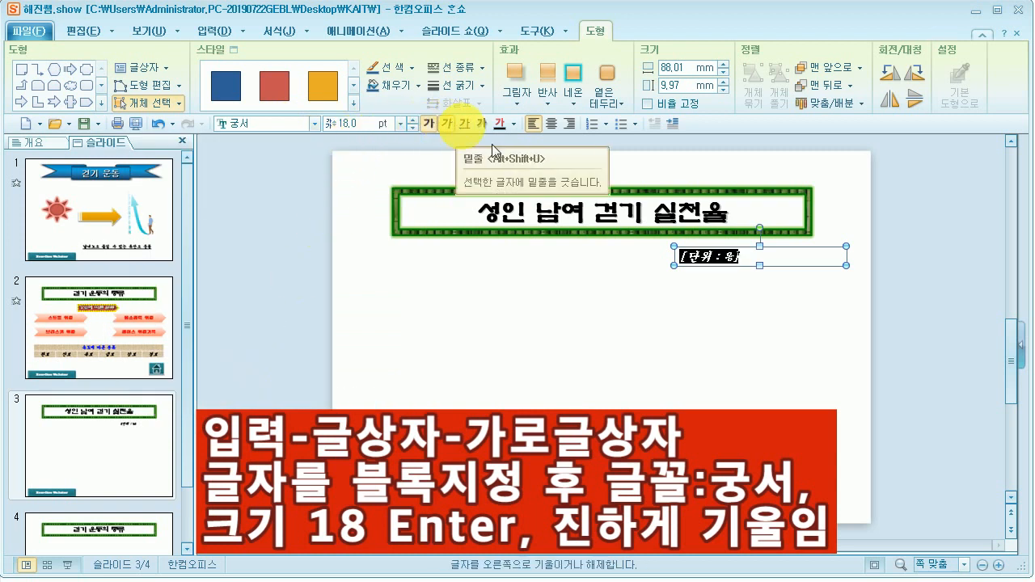
{"action": "left_click", "coordinate": [821, 245]}
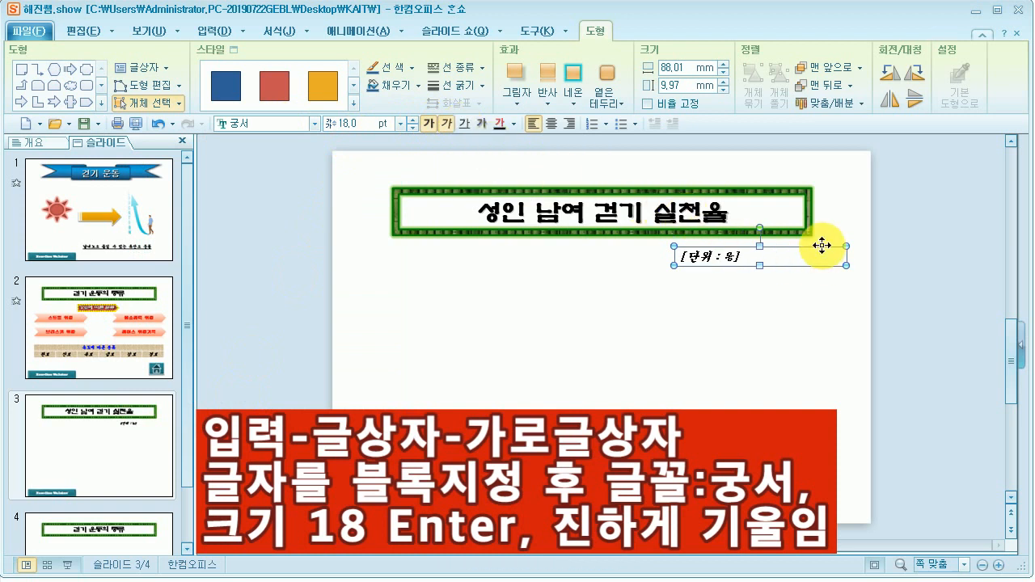
{"action": "left_click_drag", "start_coordinate": [821, 245], "coordinate": [923, 246]}
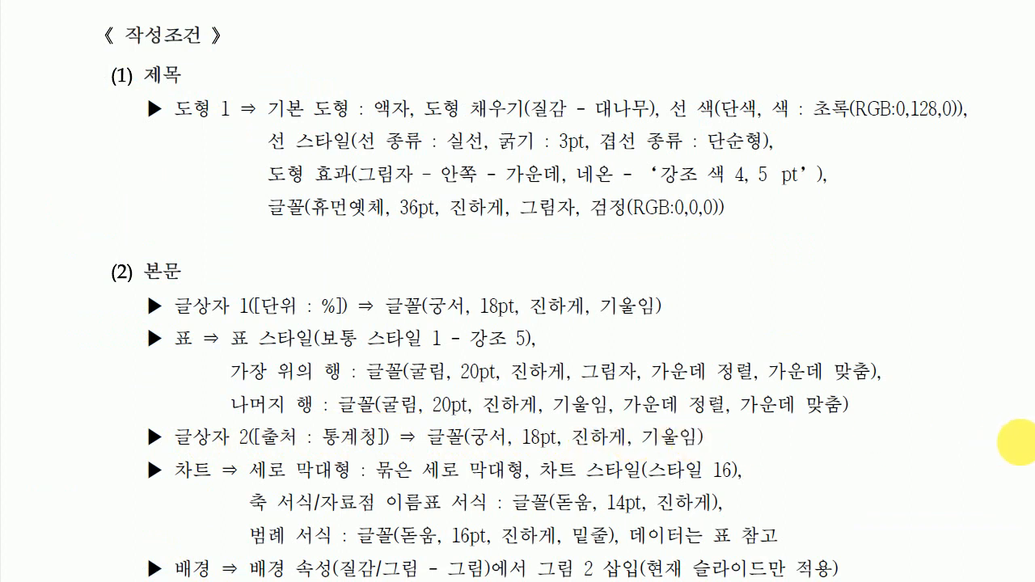
Compare the placement of the unit and source captions in the slide 3 sample, and return to the presentation.
{"action": "left_click_drag", "start_coordinate": [1034, 441], "coordinate": [1023, 364]}
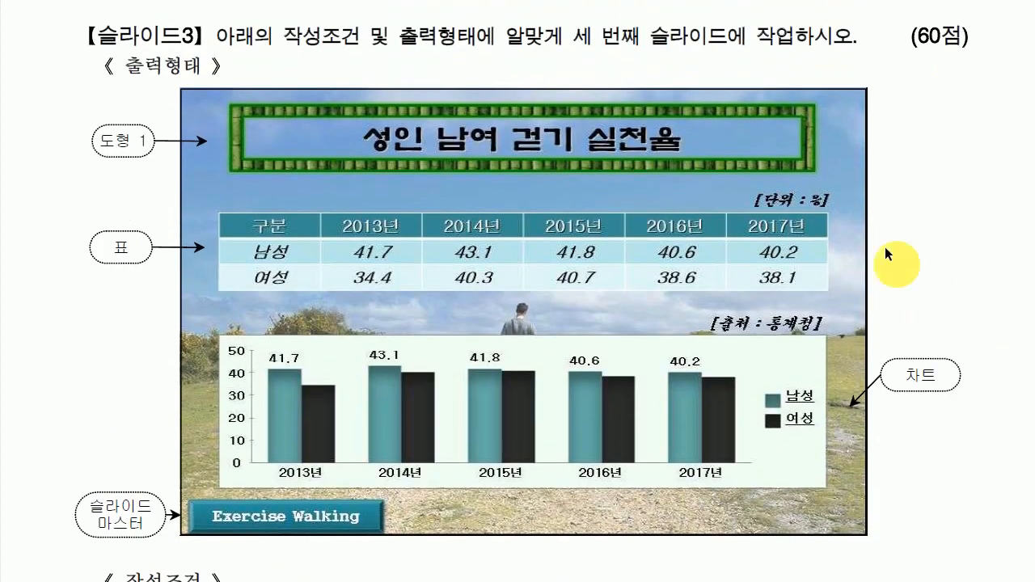
{"action": "mouse_move", "coordinate": [828, 197]}
{"action": "left_mouse_down"}
{"action": "mouse_move", "coordinate": [884, 231]}
{"action": "mouse_move", "coordinate": [857, 320]}
{"action": "mouse_move", "coordinate": [836, 328]}
{"action": "mouse_move", "coordinate": [844, 339]}
{"action": "left_mouse_up"}
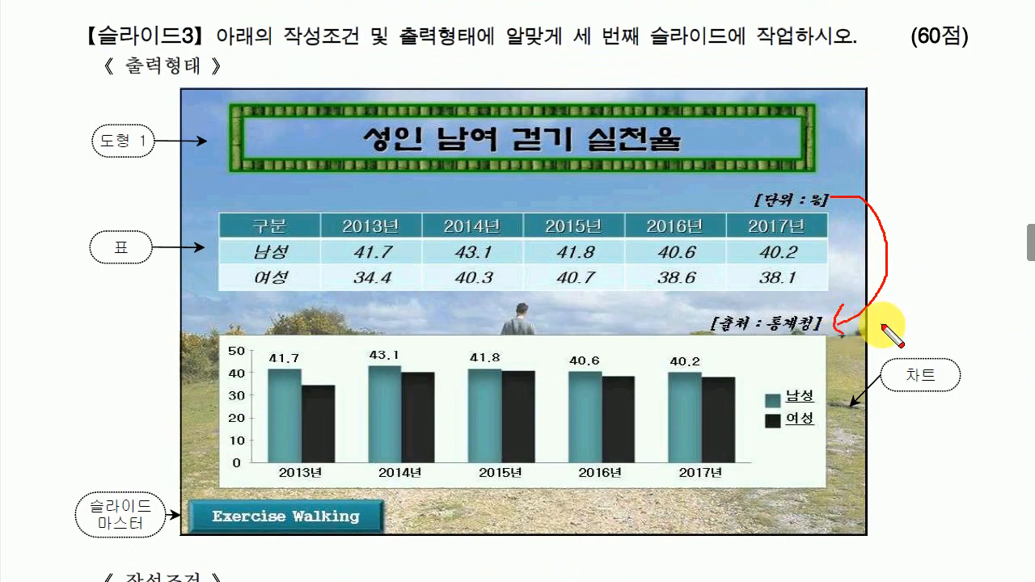
{"action": "key", "text": "Escape"}
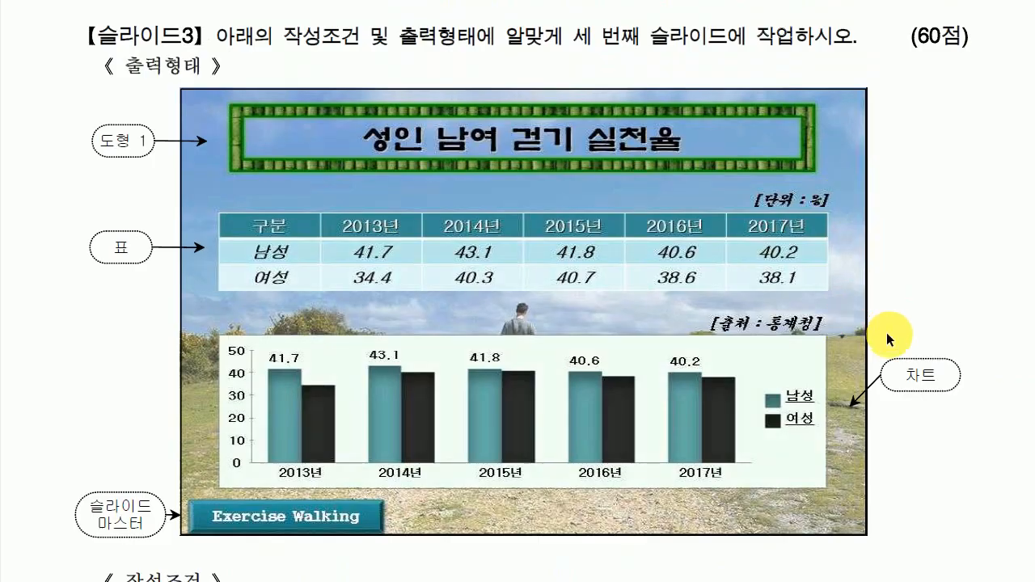
{"action": "left_click", "coordinate": [563, 579]}
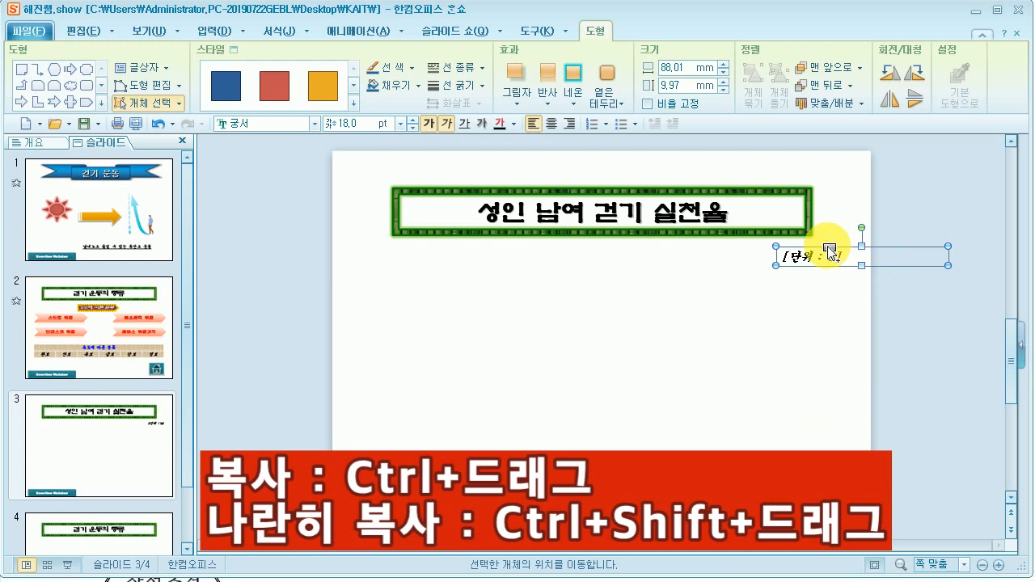
Copy the unit text box straight down the slide and change the copy's text to "[출처 :통계청]".
{"action": "left_click_drag", "start_coordinate": [827, 245], "coordinate": [800, 380]}
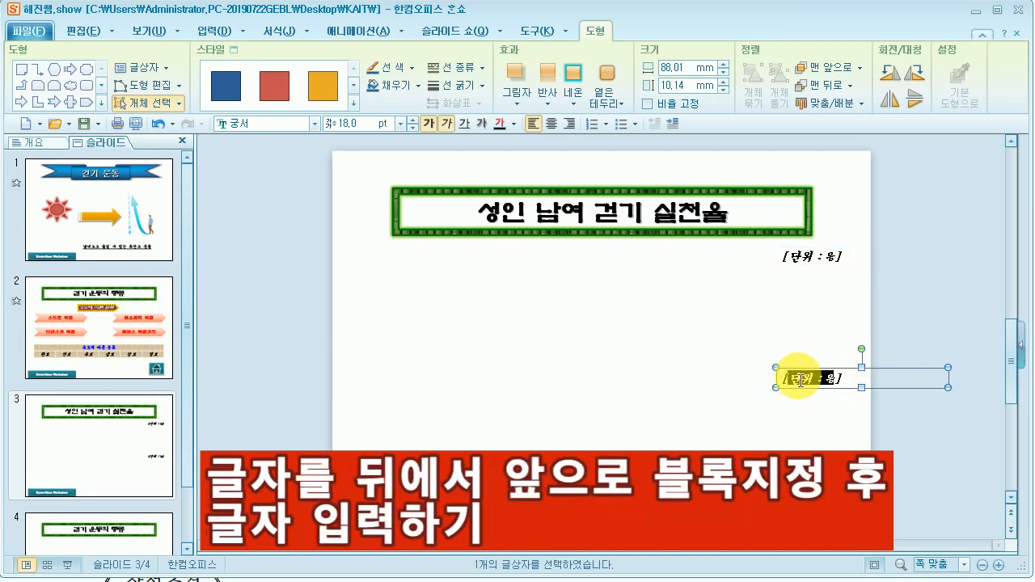
{"action": "type", "text": "출처"}
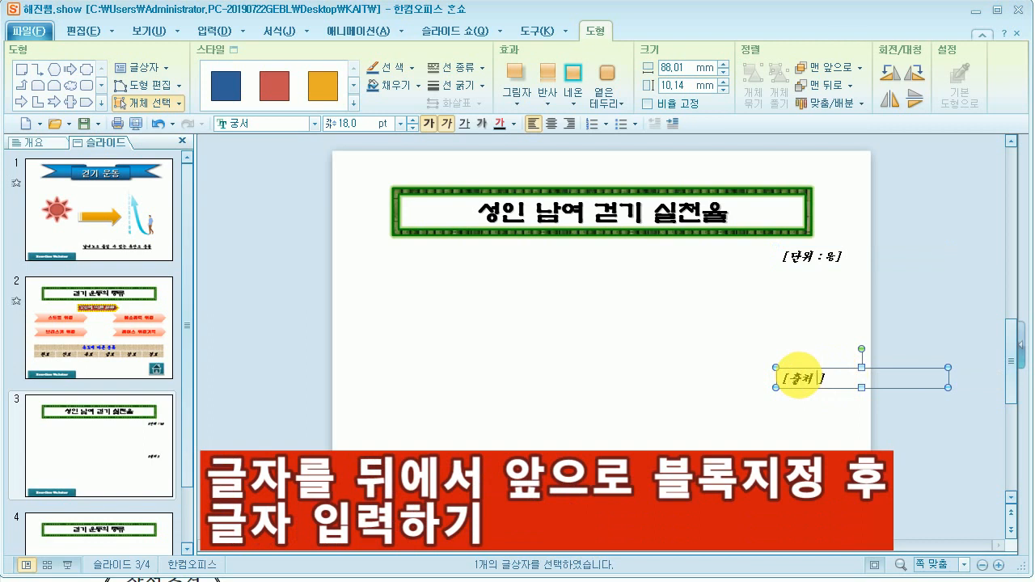
{"action": "type", "text": " :통계청"}
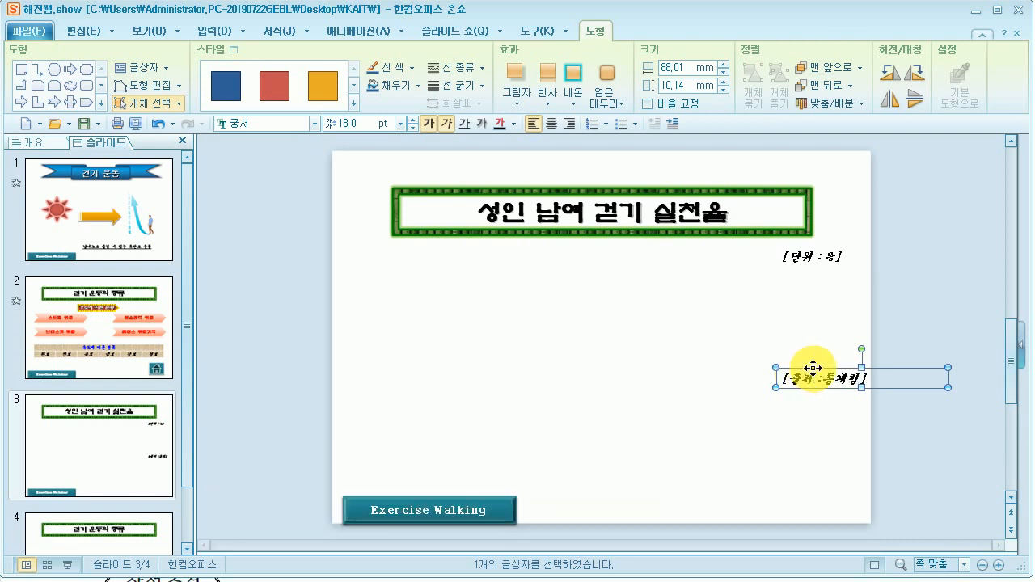
Nudge the source text box left to line up with the end of the unit caption, and slightly upward.
{"action": "left_click", "coordinate": [813, 369]}
{"action": "key", "text": "Left"}
{"action": "key", "text": "Left"}
{"action": "key", "text": "Left"}
{"action": "key", "text": "Left"}
{"action": "key", "text": "Left"}
{"action": "key", "text": "Left"}
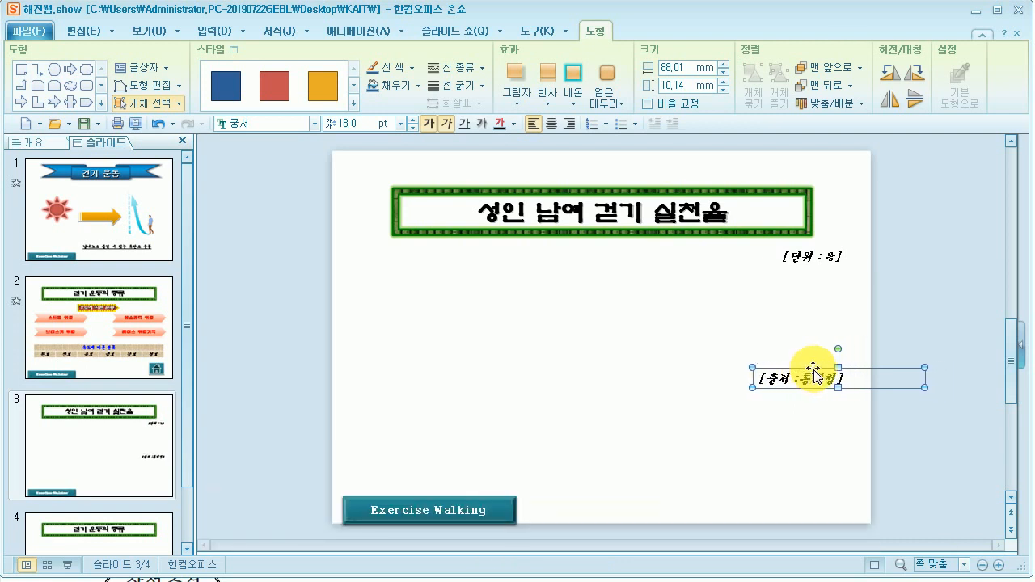
{"action": "key", "text": "Up"}
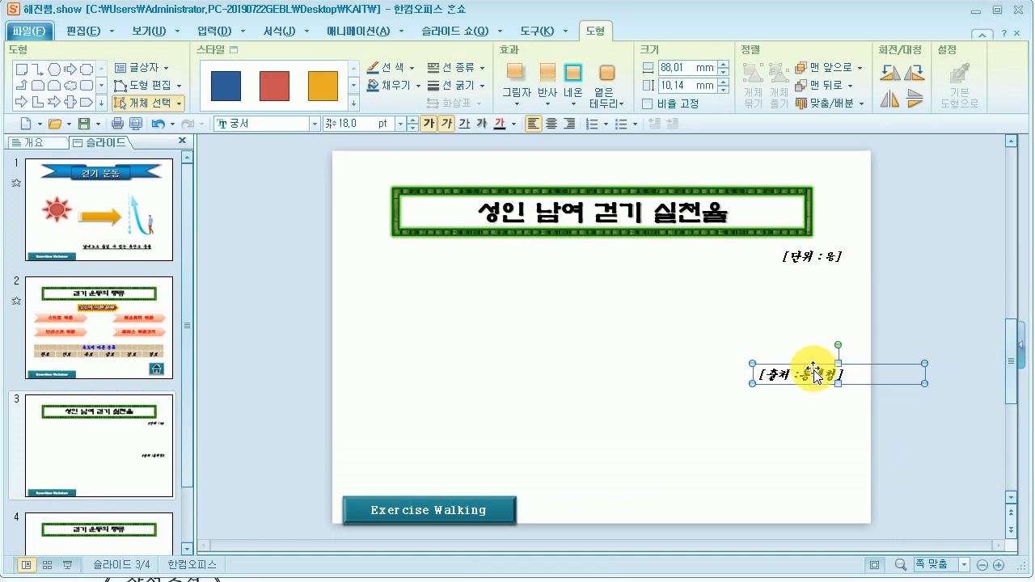
{"action": "key", "text": "Up"}
{"action": "key", "text": "Up"}
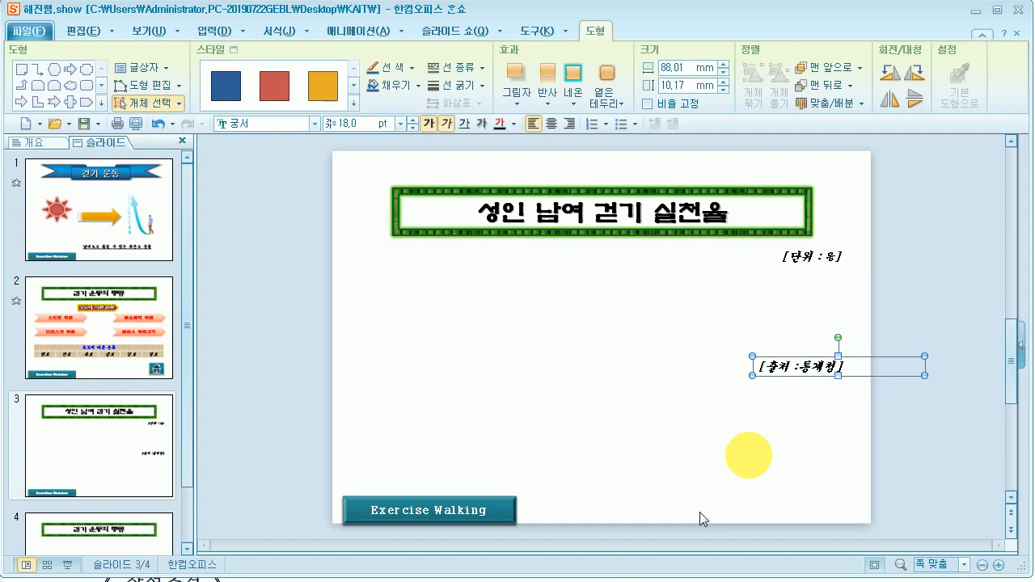
Examine the slide 3 sample and written conditions for the table's row and column layout, table style and row font formatting.
{"action": "left_click", "coordinate": [621, 577]}
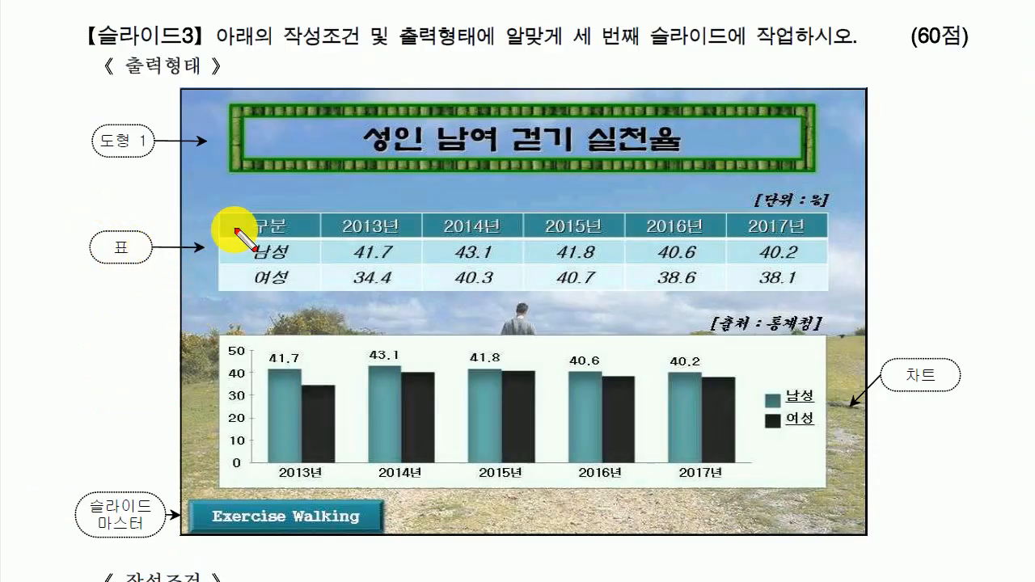
{"action": "left_click_drag", "start_coordinate": [226, 218], "coordinate": [849, 236]}
{"action": "left_click_drag", "start_coordinate": [290, 182], "coordinate": [278, 321]}
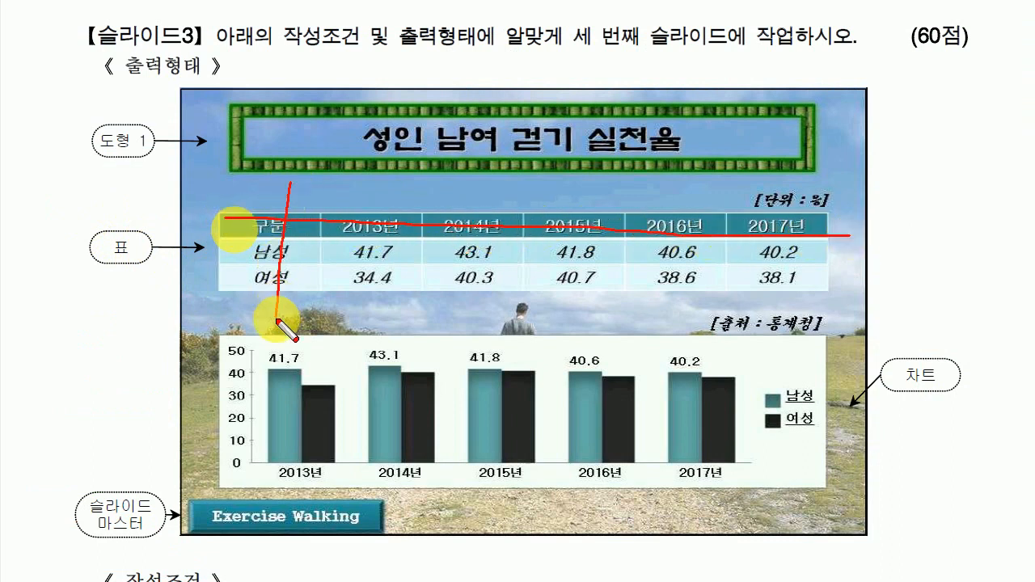
{"action": "mouse_move", "coordinate": [847, 217]}
{"action": "left_mouse_down"}
{"action": "mouse_move", "coordinate": [859, 240]}
{"action": "mouse_move", "coordinate": [847, 257]}
{"action": "left_mouse_up"}
{"action": "mouse_move", "coordinate": [308, 300]}
{"action": "left_mouse_down"}
{"action": "mouse_move", "coordinate": [284, 323]}
{"action": "mouse_move", "coordinate": [301, 331]}
{"action": "mouse_move", "coordinate": [291, 324]}
{"action": "left_mouse_up"}
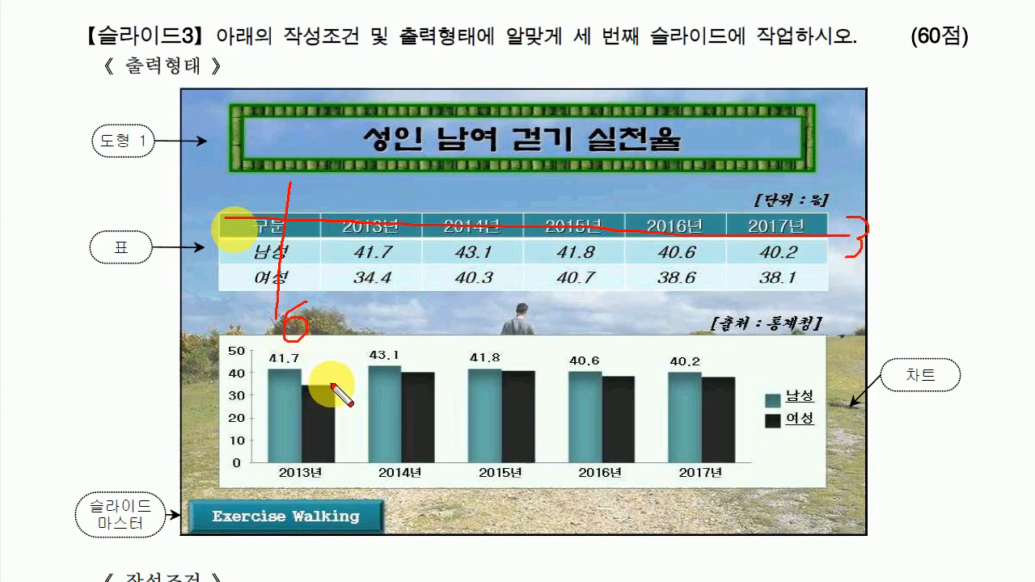
{"action": "key", "text": "Escape"}
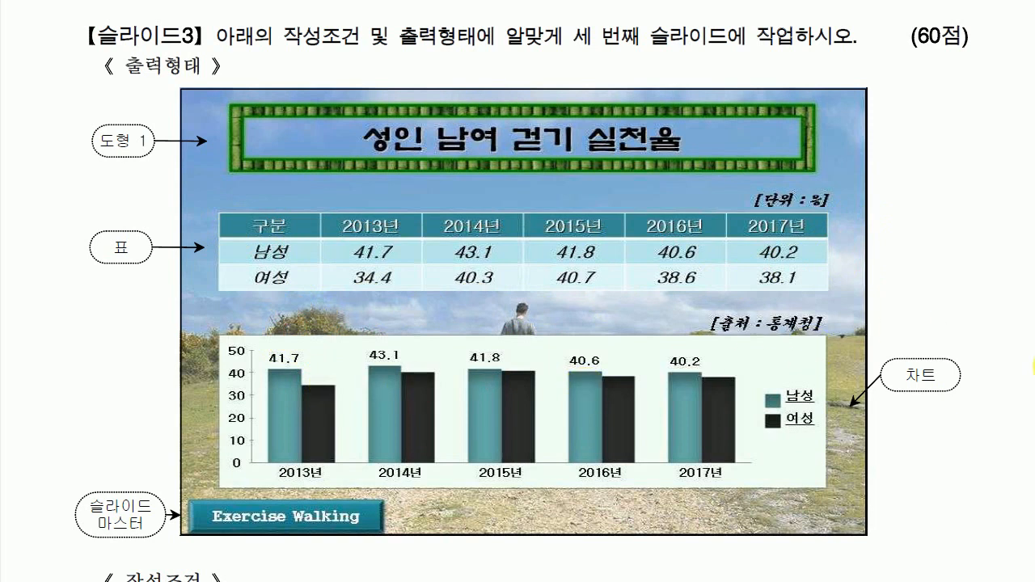
{"action": "left_click_drag", "start_coordinate": [1034, 368], "coordinate": [1020, 425]}
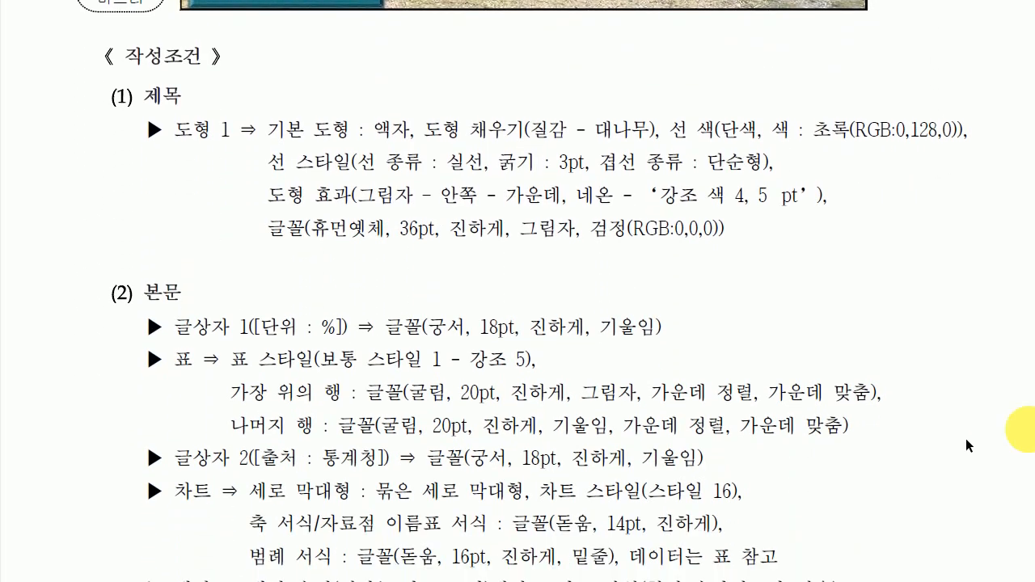
{"action": "left_click_drag", "start_coordinate": [233, 361], "coordinate": [534, 360]}
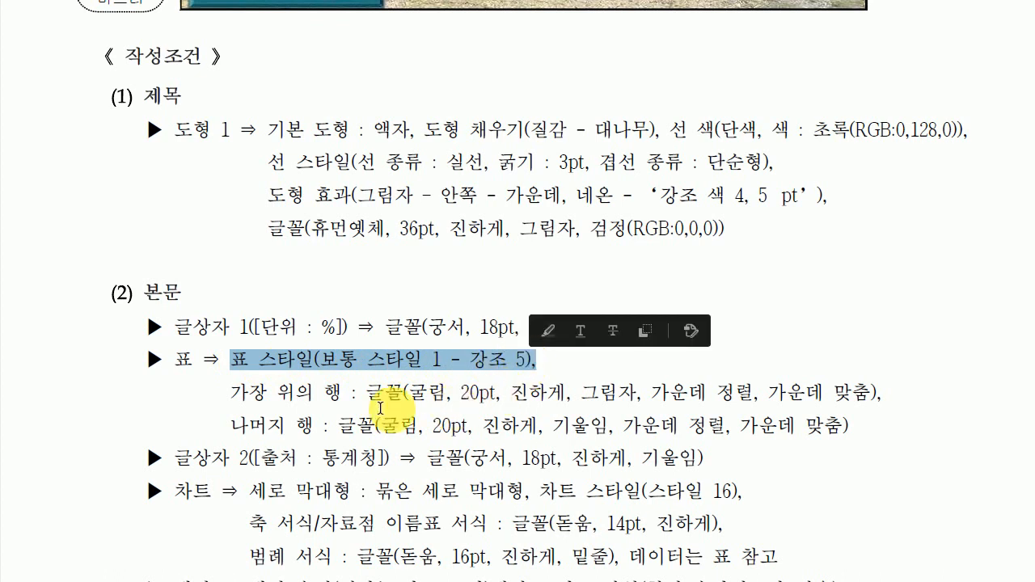
{"action": "mouse_move", "coordinate": [230, 394]}
{"action": "left_mouse_down"}
{"action": "mouse_move", "coordinate": [213, 393]}
{"action": "mouse_move", "coordinate": [208, 416]}
{"action": "mouse_move", "coordinate": [224, 430]}
{"action": "left_mouse_up"}
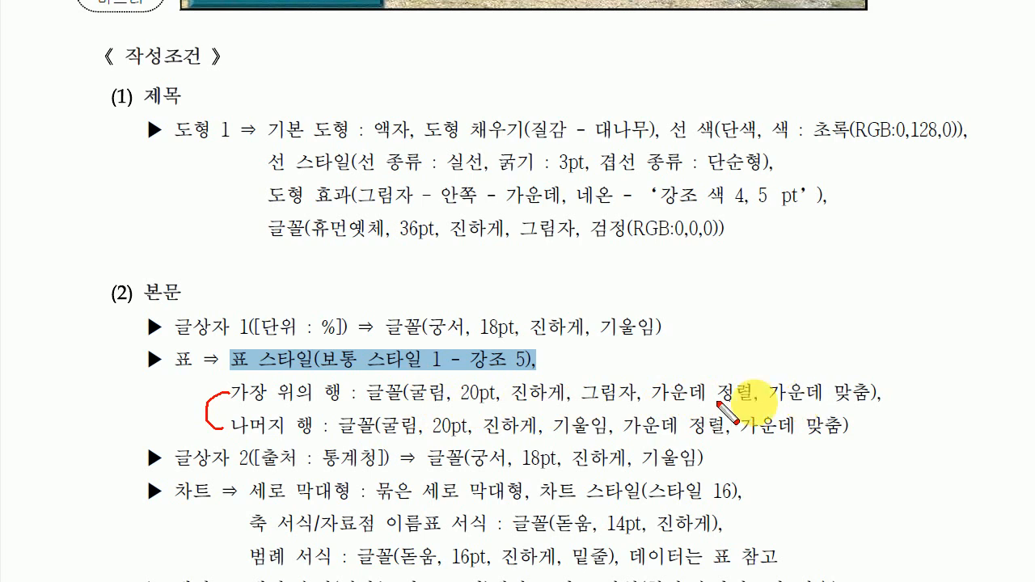
{"action": "mouse_move", "coordinate": [594, 372]}
{"action": "left_mouse_down"}
{"action": "mouse_move", "coordinate": [608, 395]}
{"action": "mouse_move", "coordinate": [637, 362]}
{"action": "left_mouse_up"}
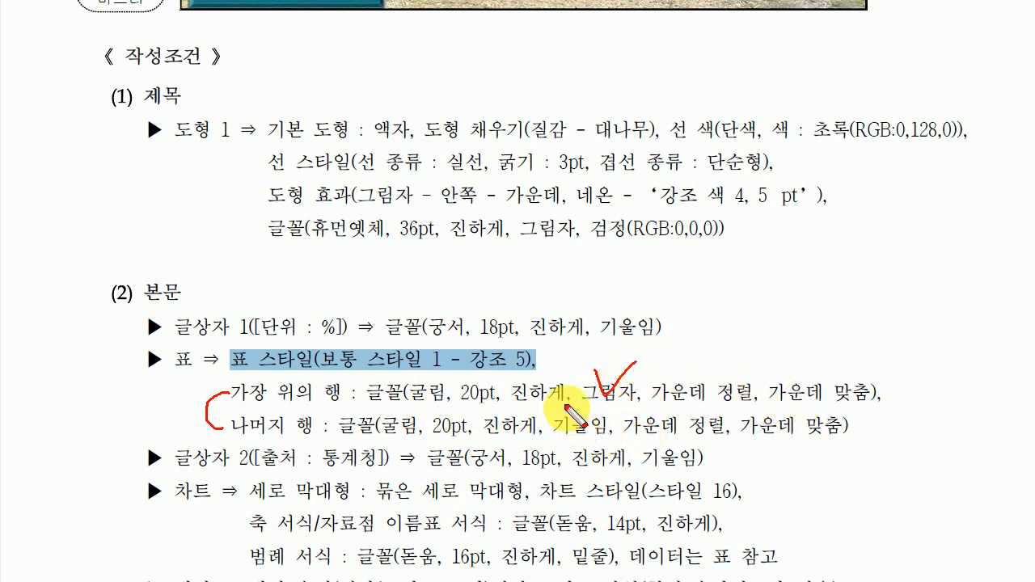
{"action": "mouse_move", "coordinate": [564, 408]}
{"action": "left_mouse_down"}
{"action": "mouse_move", "coordinate": [576, 428]}
{"action": "mouse_move", "coordinate": [602, 395]}
{"action": "left_mouse_up"}
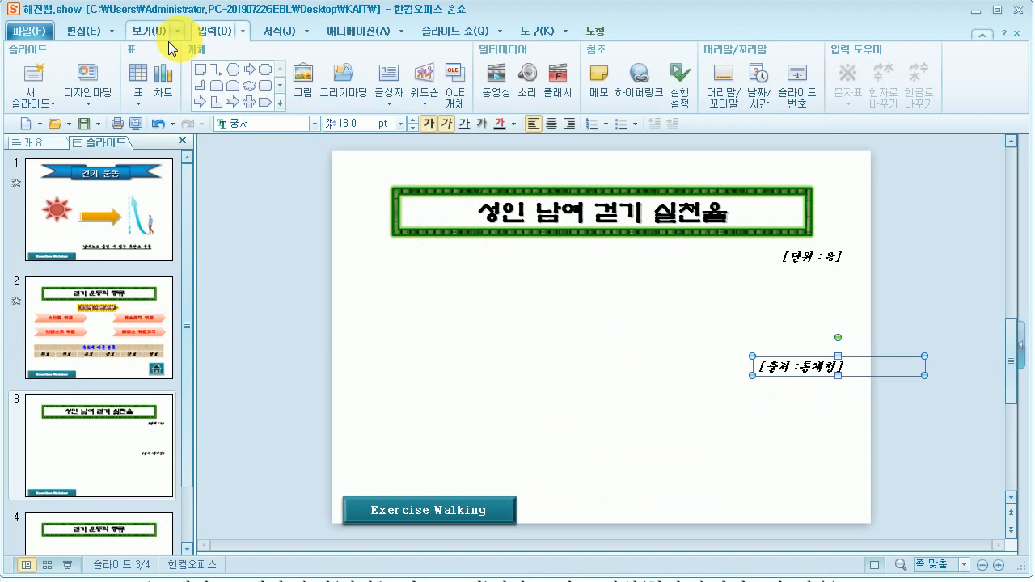
Insert a table with 3 rows and 6 columns and move it below the title, near the slide's left edge.
{"action": "left_click", "coordinate": [135, 76]}
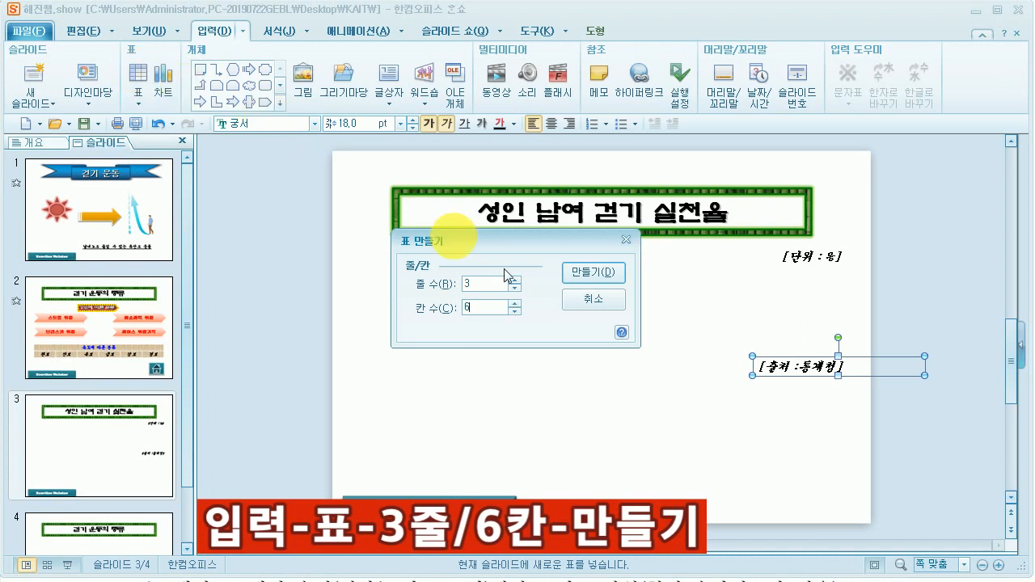
{"action": "left_click", "coordinate": [605, 274]}
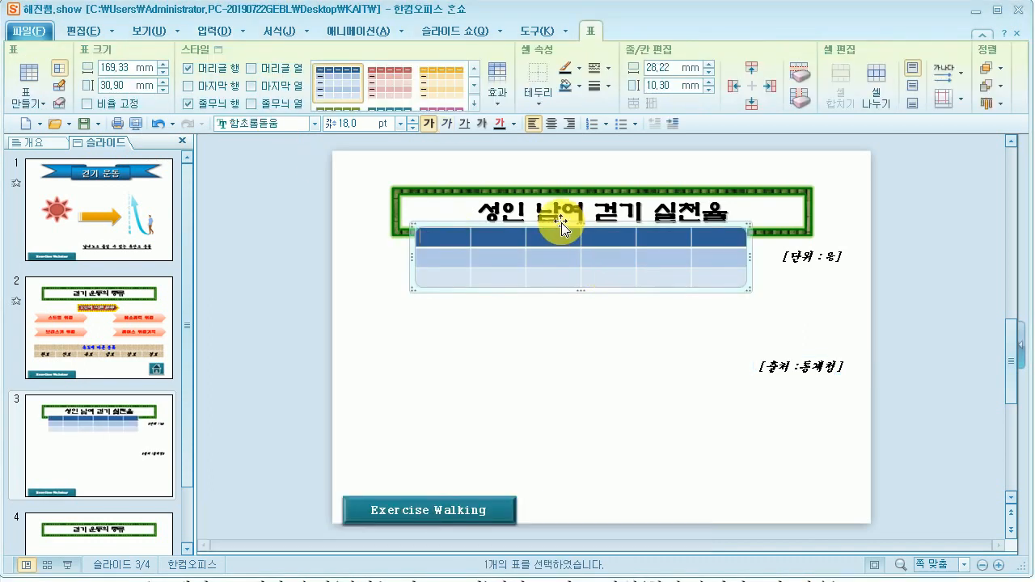
{"action": "left_click_drag", "start_coordinate": [561, 227], "coordinate": [505, 268]}
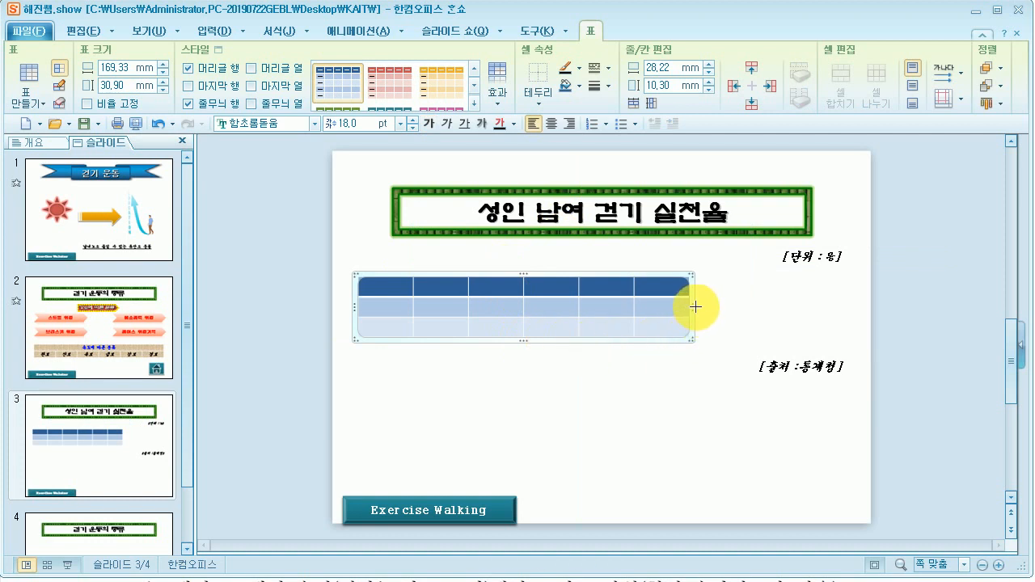
Widen the table to 246.03 mm, out to the unit caption's end, and apply the table style 보통 스타일 1 - 강조 5.
{"action": "left_click_drag", "start_coordinate": [696, 306], "coordinate": [844, 308]}
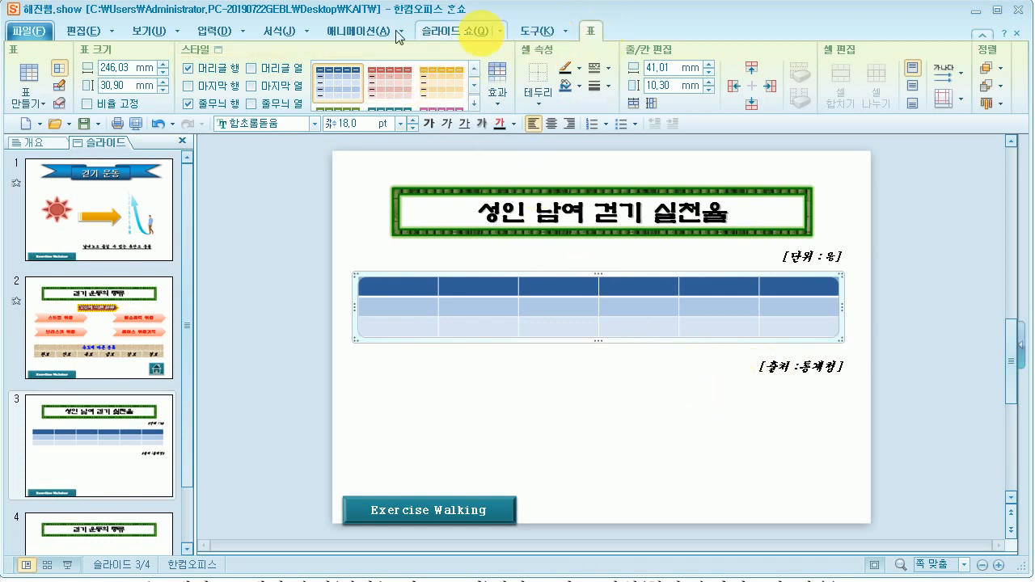
{"action": "left_click", "coordinate": [474, 104]}
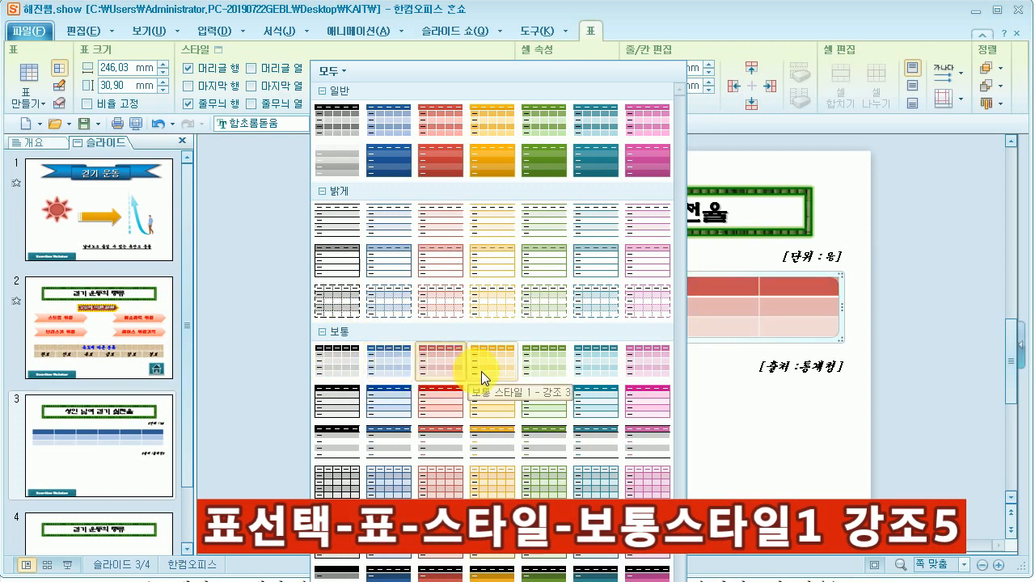
{"action": "left_click", "coordinate": [577, 375]}
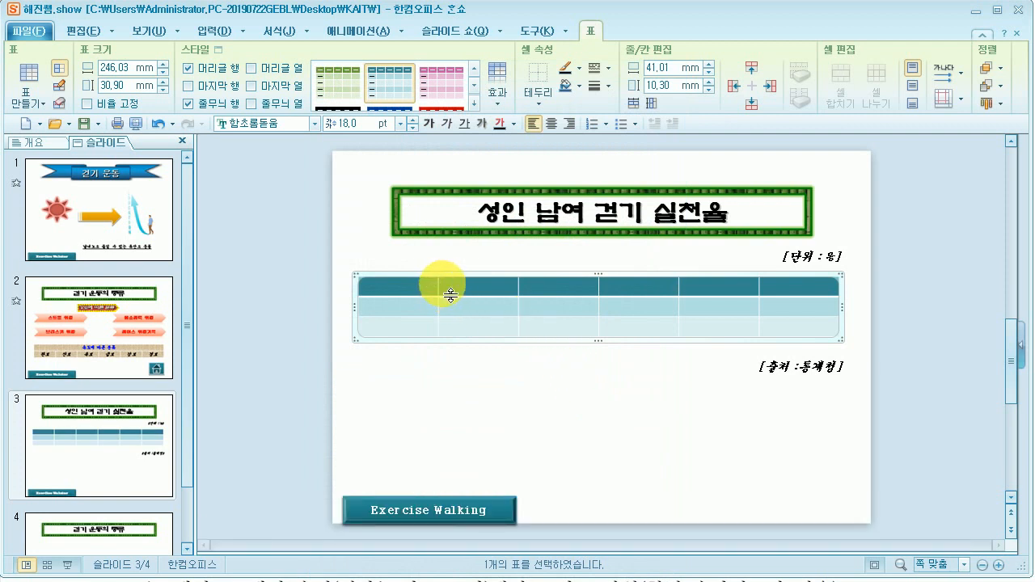
Format all table cells in 굴림, 24 pt, bold, centred both horizontally and vertically.
{"action": "left_click_drag", "start_coordinate": [778, 328], "coordinate": [373, 292]}
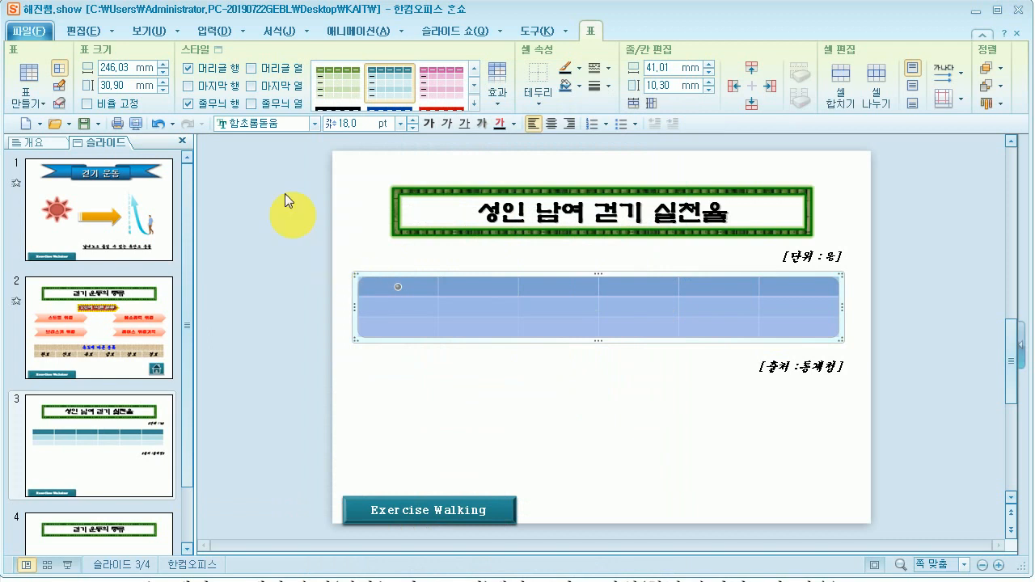
{"action": "left_click", "coordinate": [271, 126]}
{"action": "type", "text": "굴"}
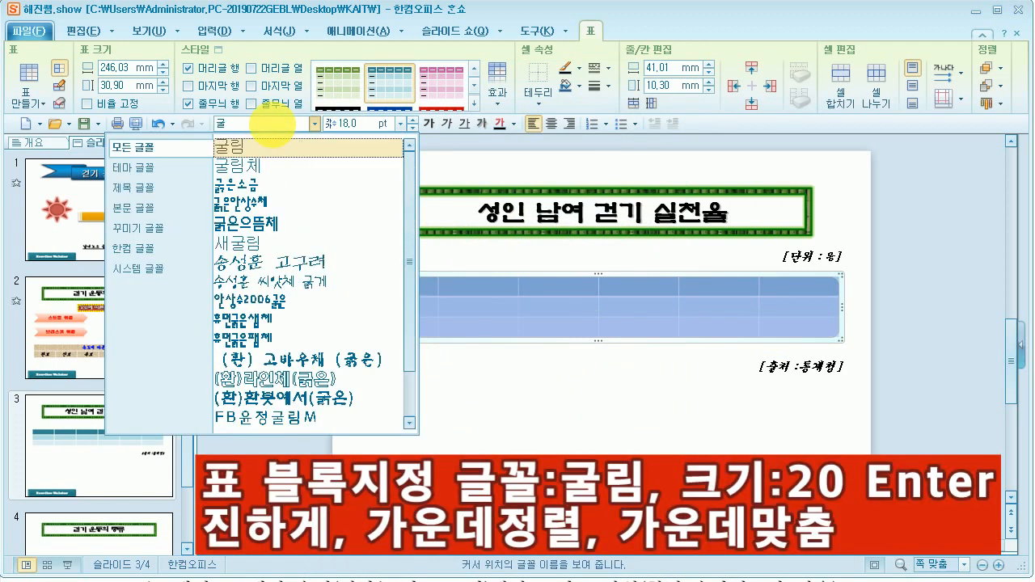
{"action": "left_click", "coordinate": [279, 145]}
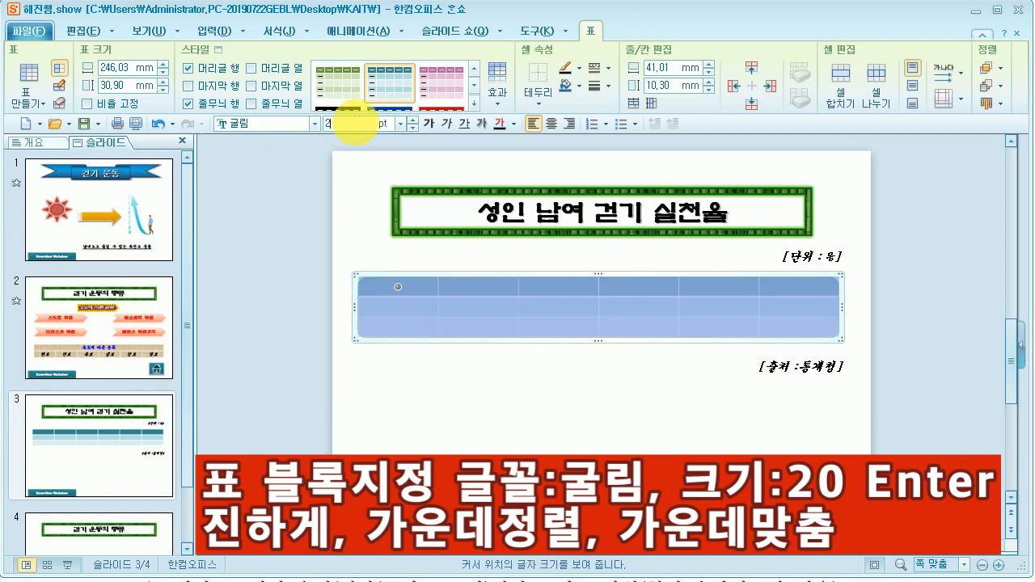
{"action": "key", "text": "Return"}
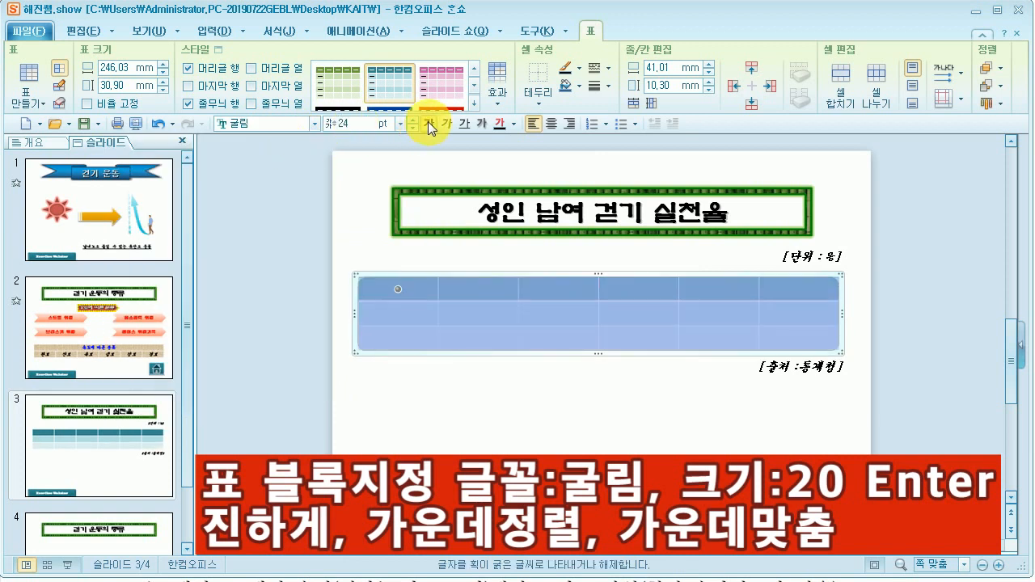
{"action": "left_click", "coordinate": [428, 121]}
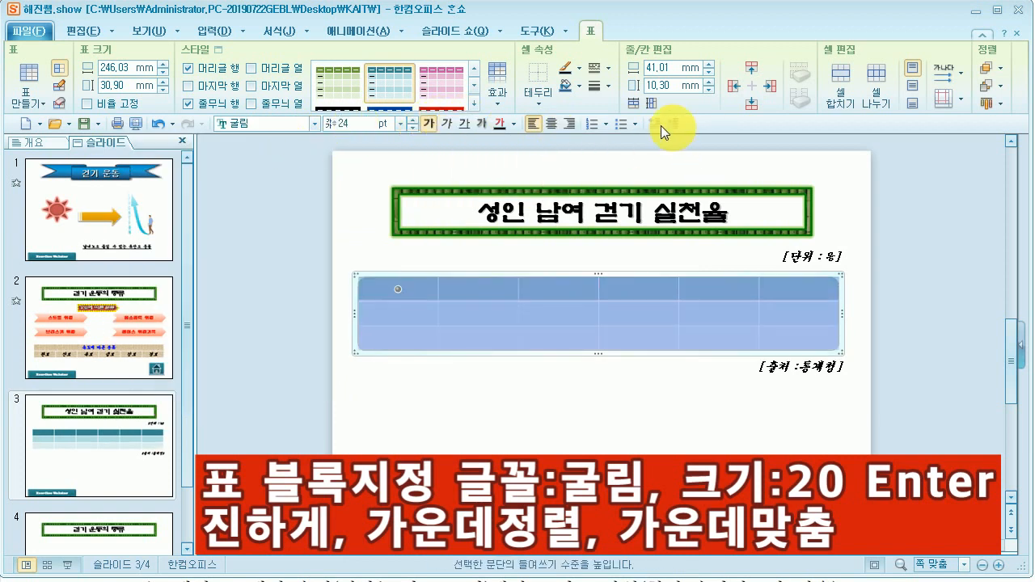
{"action": "left_click", "coordinate": [551, 123]}
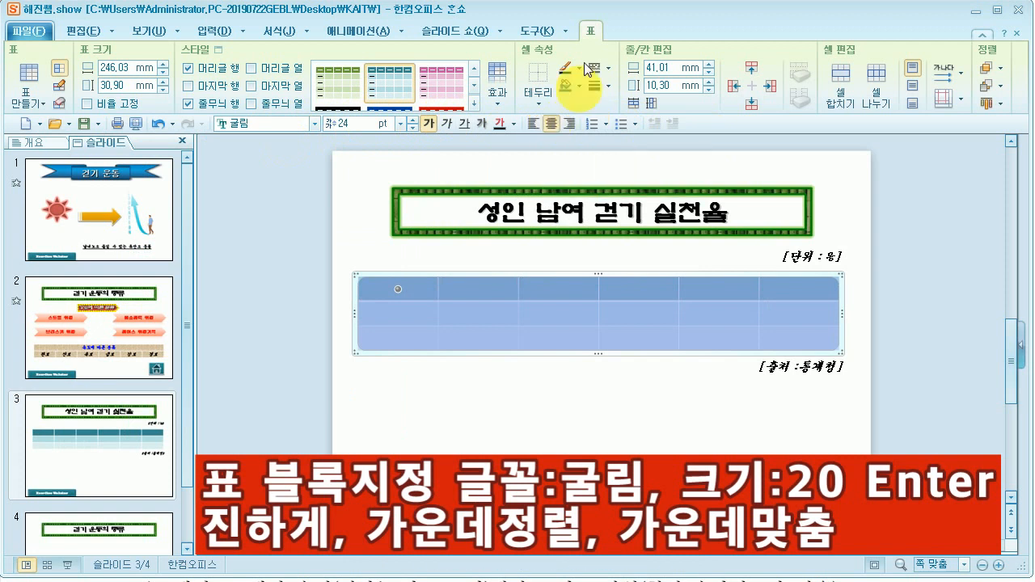
{"action": "left_click", "coordinate": [914, 84]}
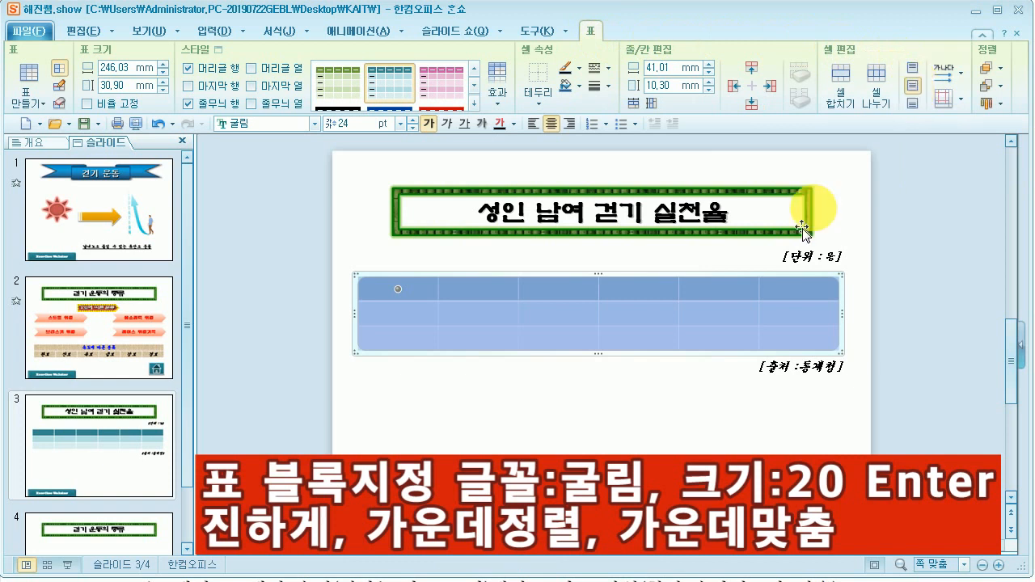
Apply a text shadow to the table's header row and italics to the two rows below it.
{"action": "left_click", "coordinate": [785, 290]}
{"action": "left_click_drag", "start_coordinate": [784, 294], "coordinate": [375, 295]}
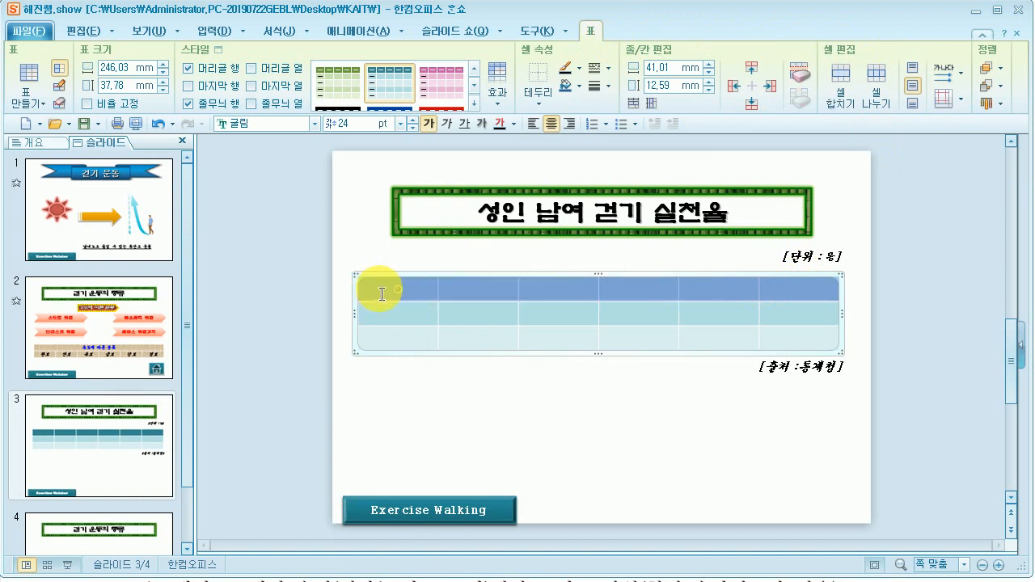
{"action": "left_click", "coordinate": [490, 133]}
{"action": "left_click", "coordinate": [787, 341]}
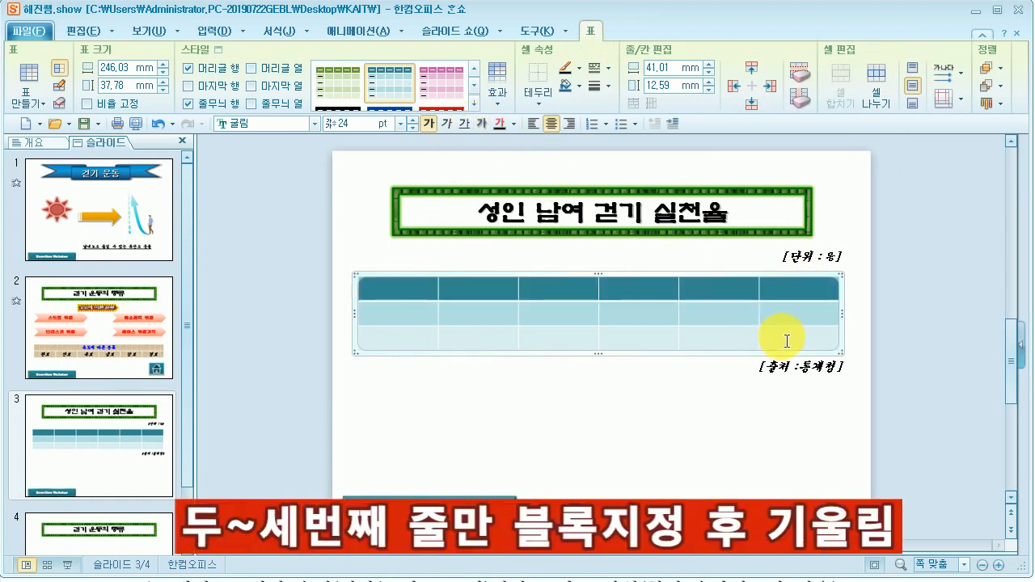
{"action": "left_click_drag", "start_coordinate": [786, 340], "coordinate": [396, 322]}
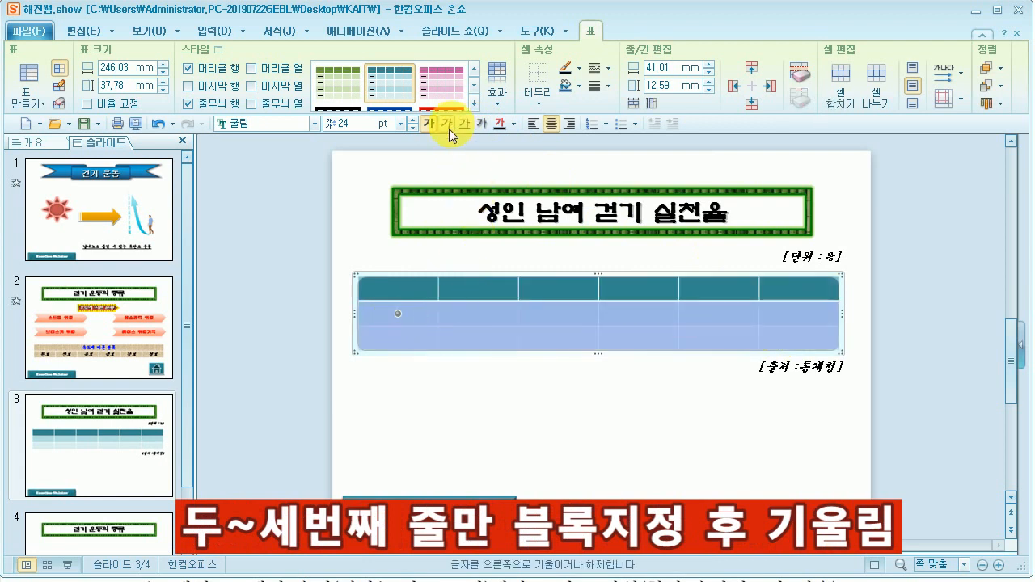
Fill the table's header row with 구분, 2013년, 2014년, 2015년, 2016년 and 2017년.
{"action": "left_click", "coordinate": [399, 291]}
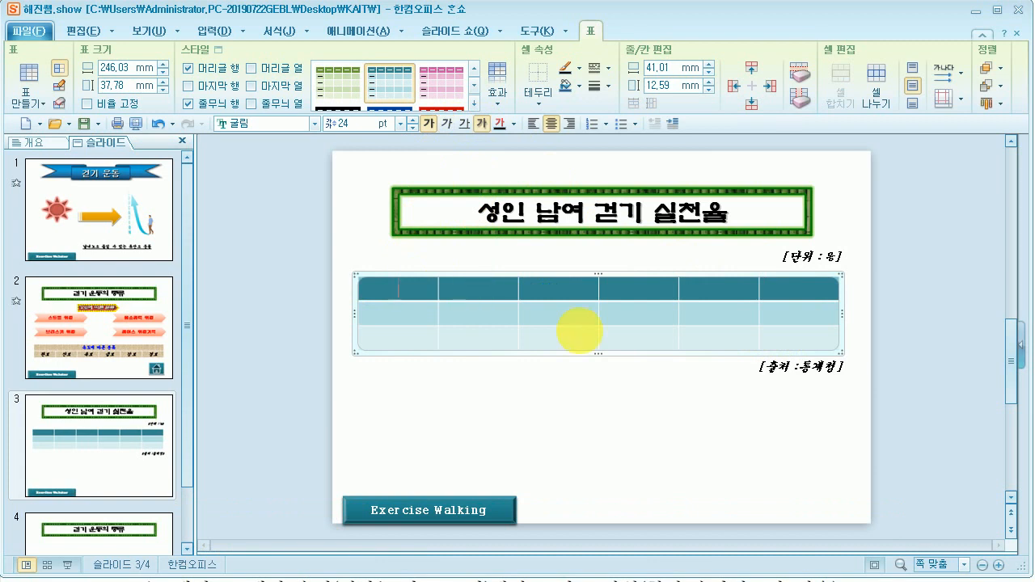
{"action": "type", "text": "구분 "}
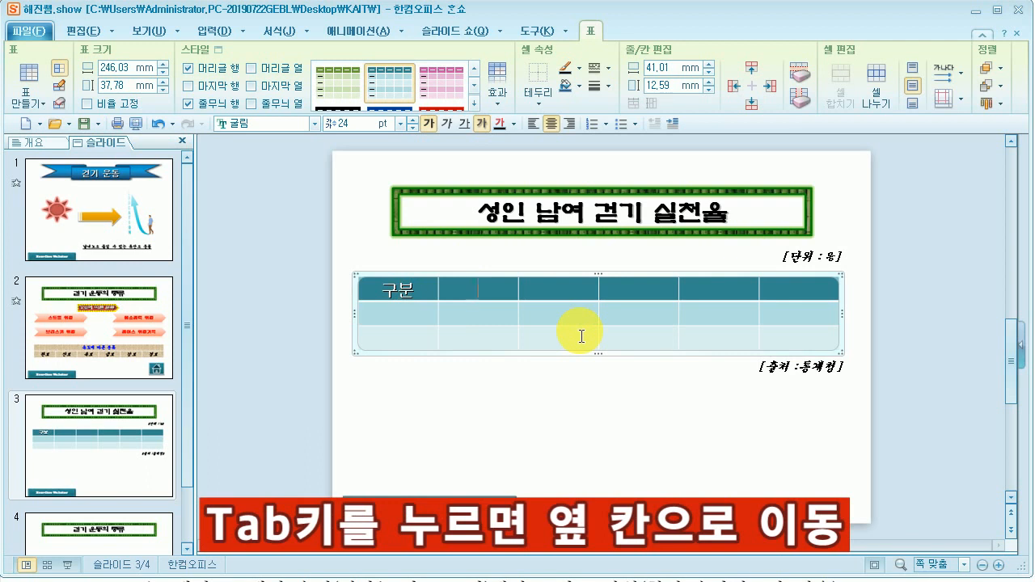
{"action": "type", "text": "2013년"}
{"action": "key", "text": "Tab"}
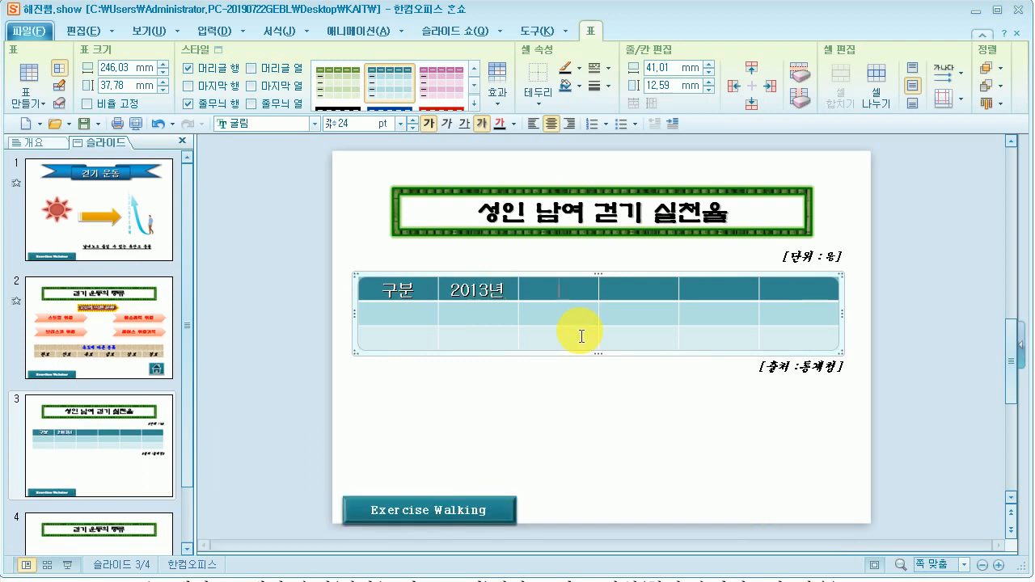
{"action": "type", "text": "2014ㄴ"}
{"action": "type", "text": "ㅕㄴ"}
{"action": "key", "text": "Tab"}
{"action": "type", "text": "201"}
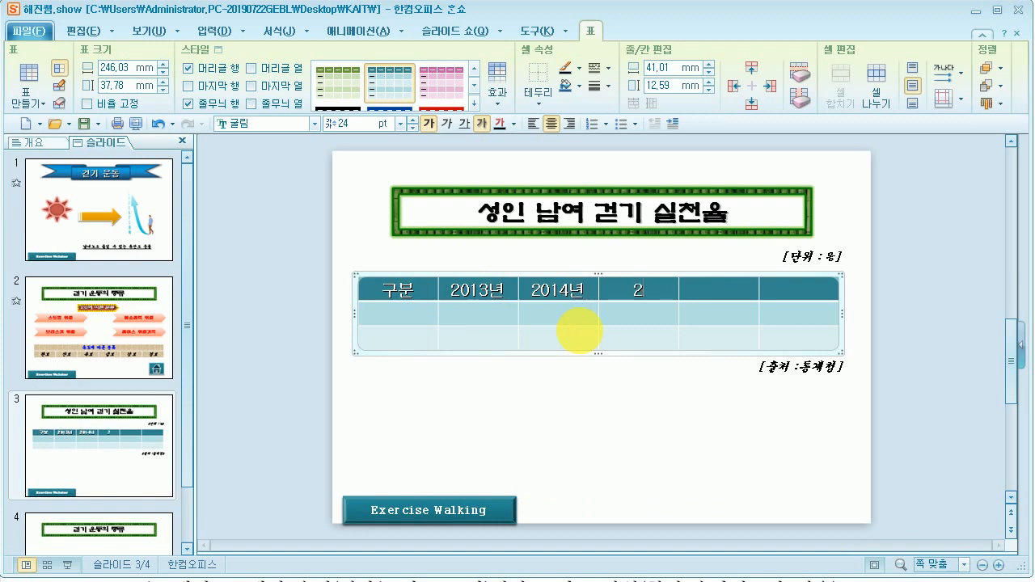
{"action": "type", "text": "5ㄴㅕㄴ"}
{"action": "key", "text": "Tab"}
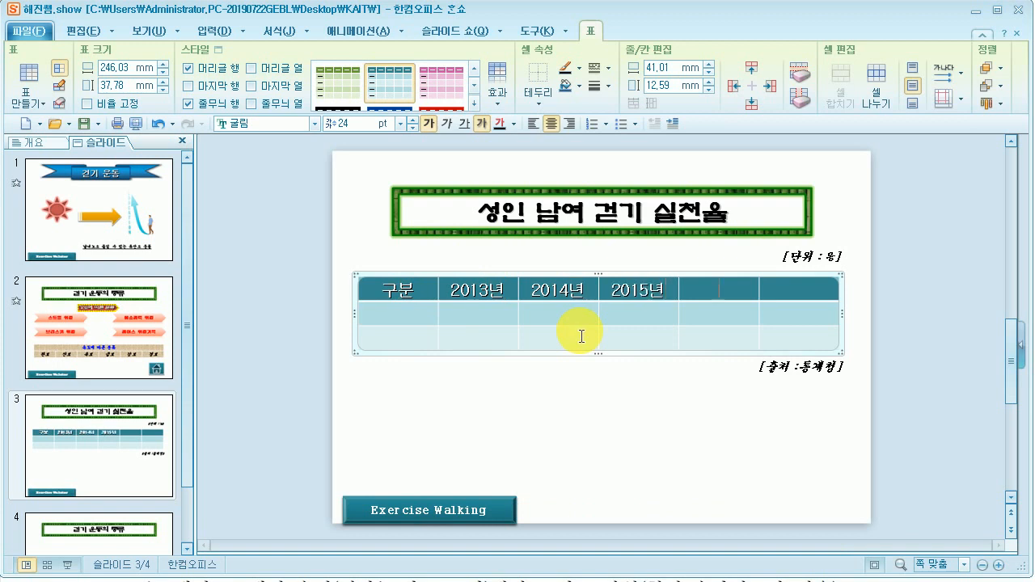
{"action": "type", "text": "2016ㄴㅕ"}
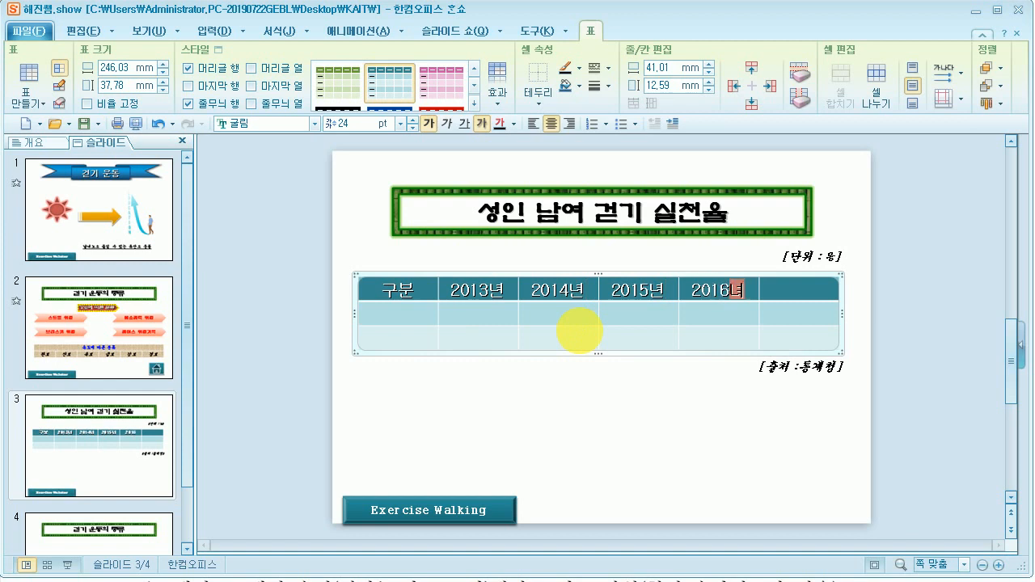
{"action": "key", "text": "Tab"}
{"action": "type", "text": "2017ㄴㅕㄴ"}
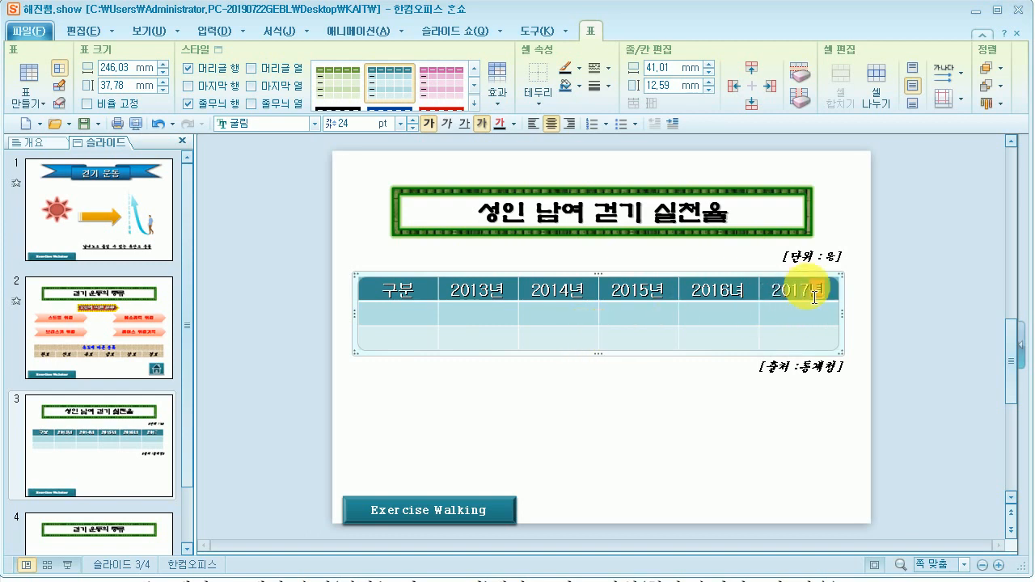
Label the table's second row 남성 and enter 41.7, 43.1 and 41.8 under 2013년 to 2015년.
{"action": "key", "text": "Tab"}
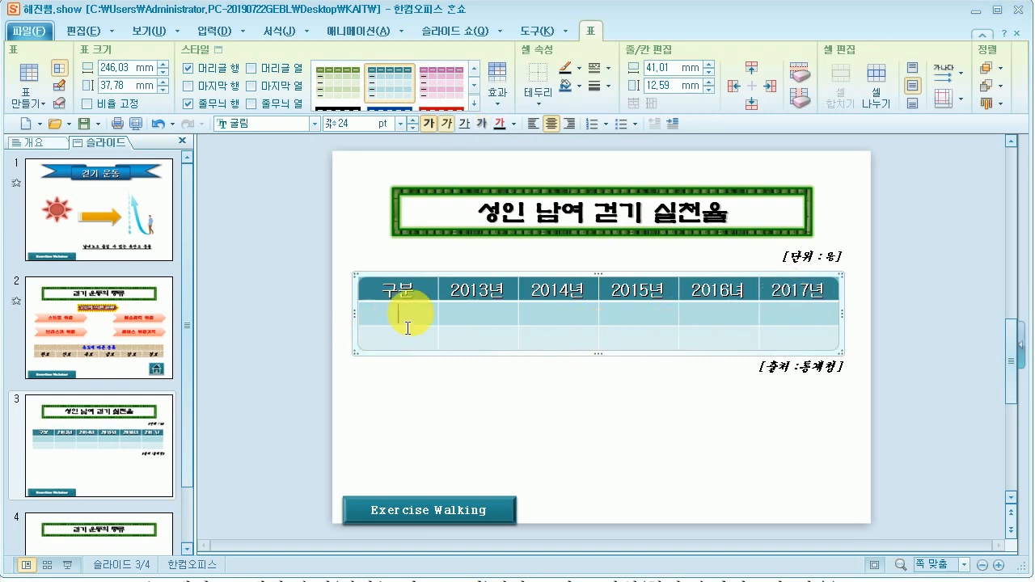
{"action": "type", "text": "ㄴ남성"}
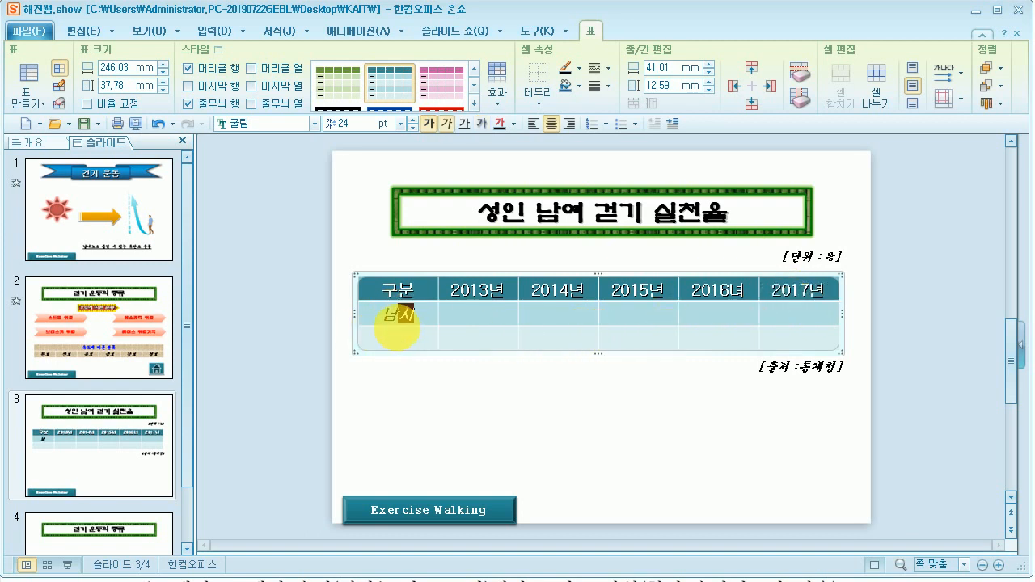
{"action": "key", "text": "Tab"}
{"action": "type", "text": "41.7"}
{"action": "key", "text": "Tab"}
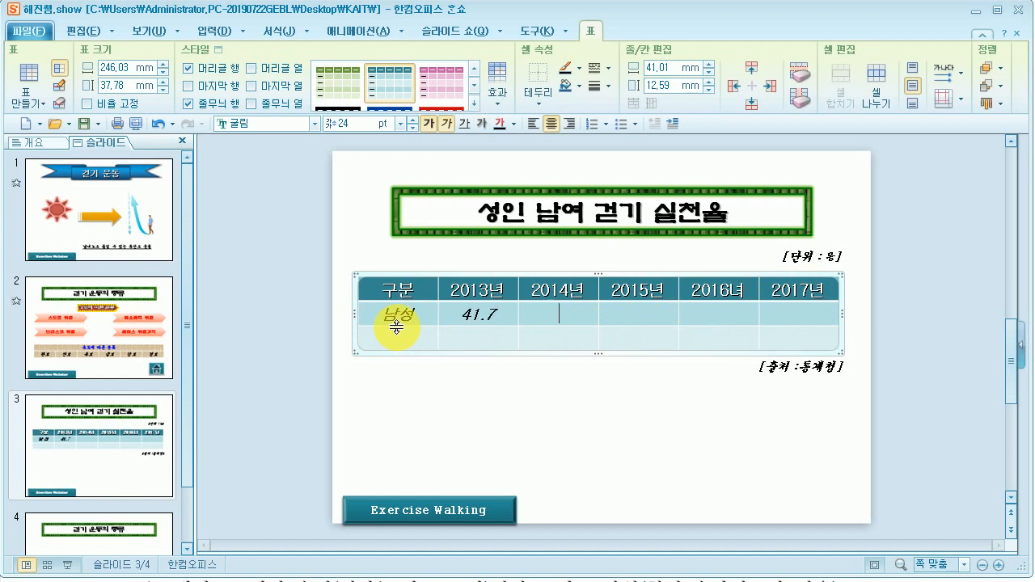
{"action": "type", "text": "43.1"}
{"action": "key", "text": "Tab"}
{"action": "type", "text": "41"}
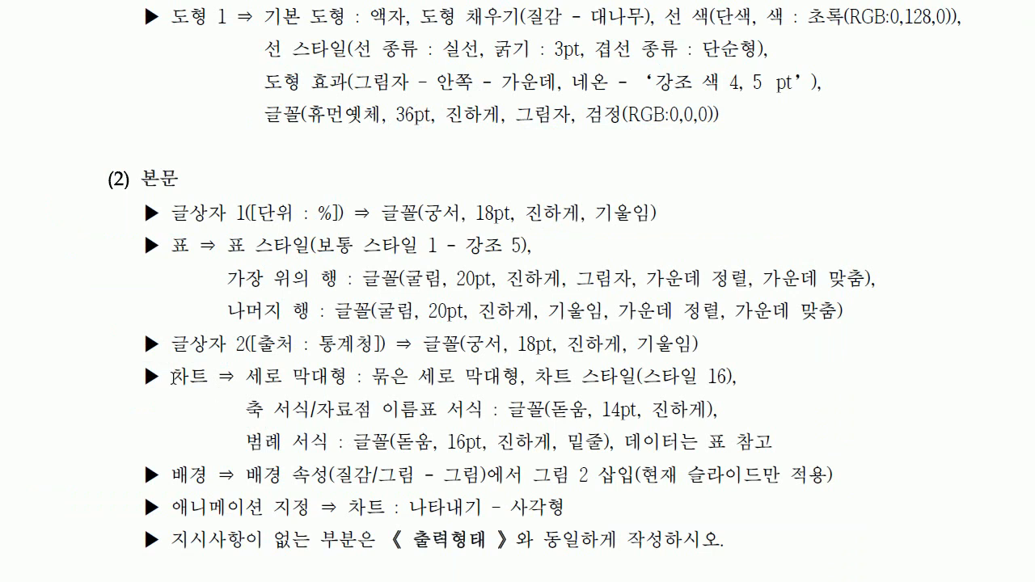
Examine the written conditions for the chart's type, style and font formatting.
{"action": "left_click_drag", "start_coordinate": [173, 376], "coordinate": [217, 376]}
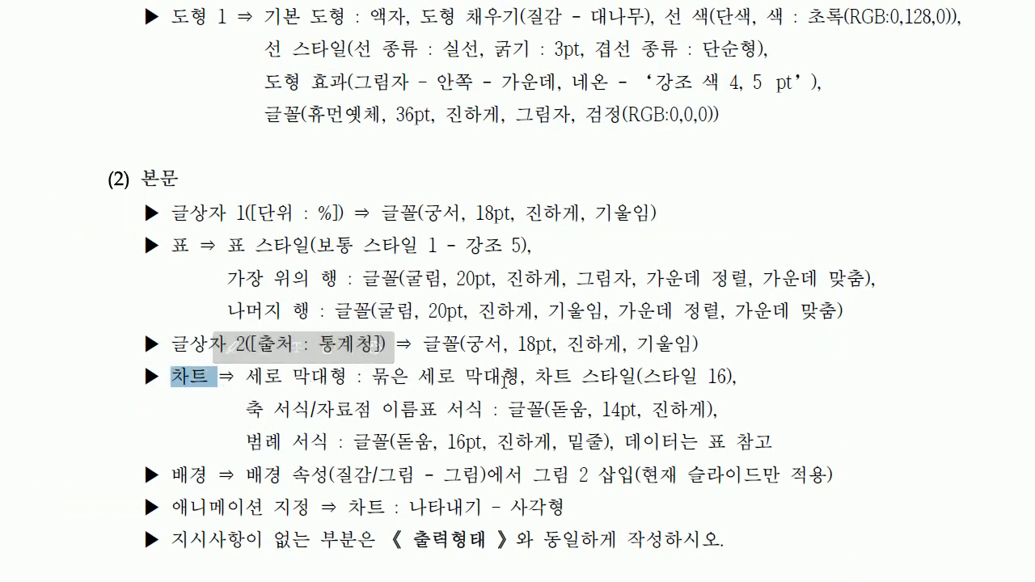
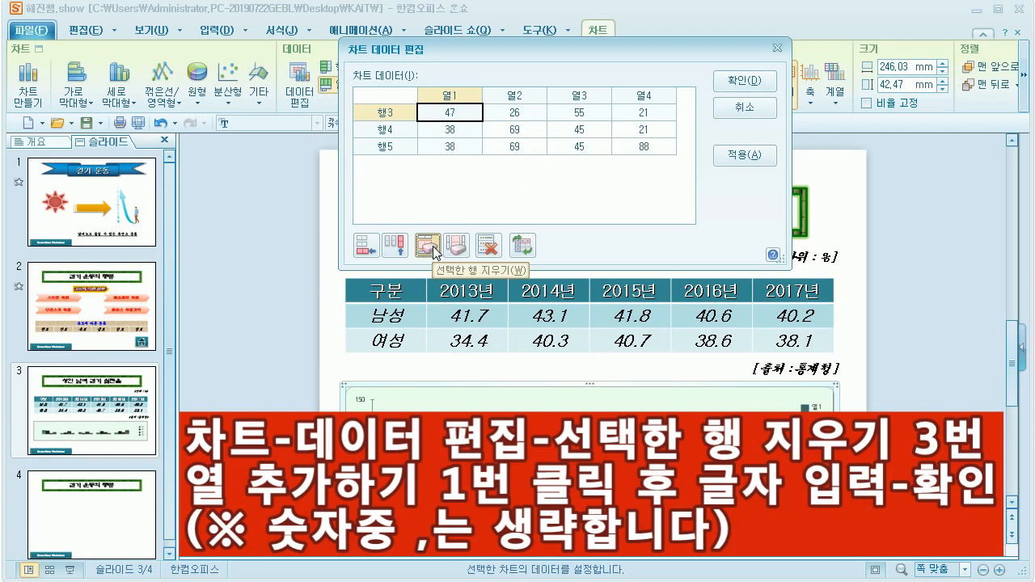
Delete row 행3 from the chart data and add a fifth data column.
{"action": "left_click", "coordinate": [428, 244]}
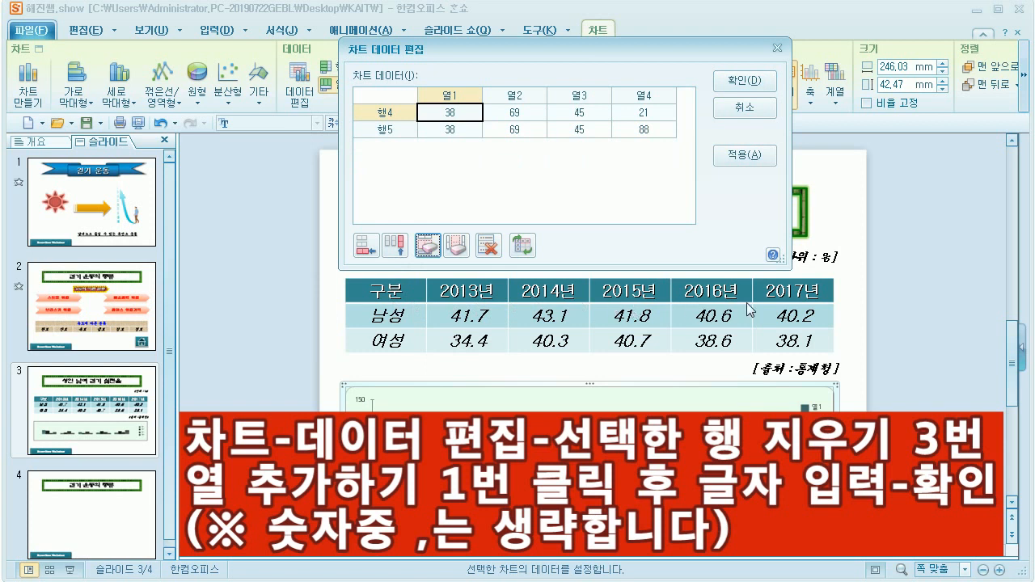
{"action": "left_click", "coordinate": [395, 246]}
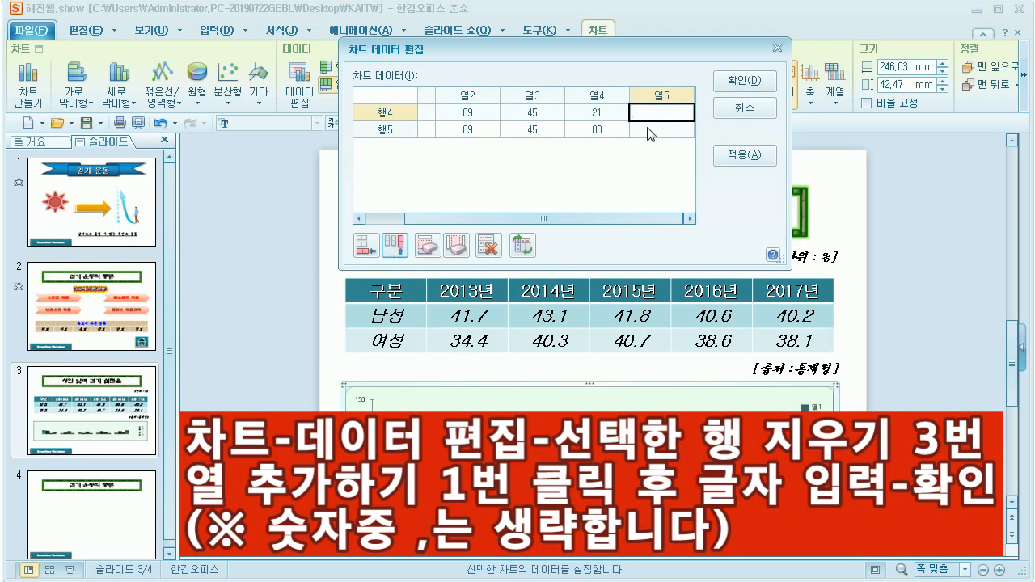
{"action": "left_click_drag", "start_coordinate": [636, 216], "coordinate": [509, 220]}
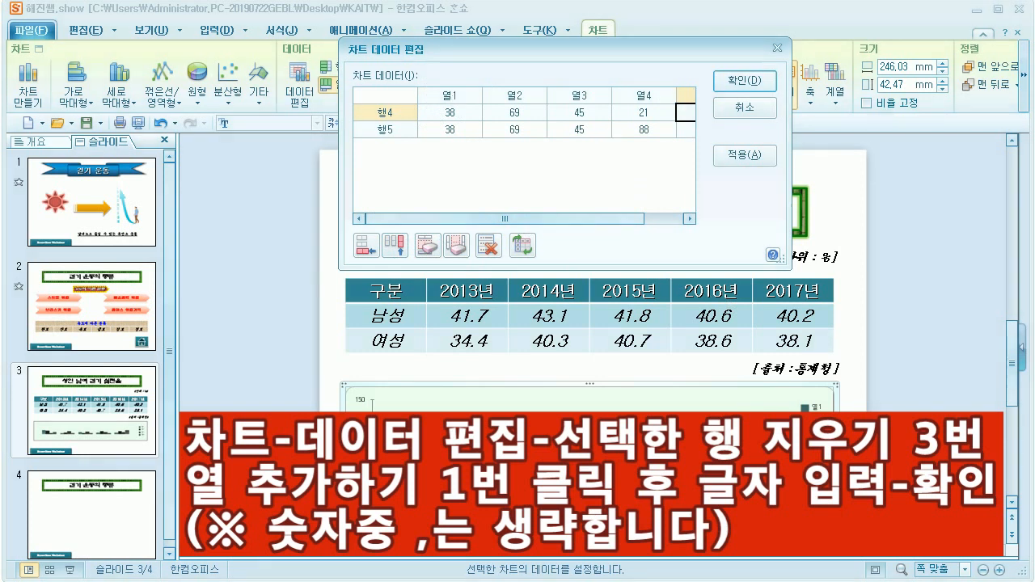
{"action": "mouse_move", "coordinate": [407, 278]}
{"action": "left_mouse_down"}
{"action": "mouse_move", "coordinate": [372, 304]}
{"action": "mouse_move", "coordinate": [409, 304]}
{"action": "left_mouse_up"}
{"action": "mouse_move", "coordinate": [458, 81]}
{"action": "left_mouse_down"}
{"action": "mouse_move", "coordinate": [437, 89]}
{"action": "mouse_move", "coordinate": [466, 98]}
{"action": "left_mouse_up"}
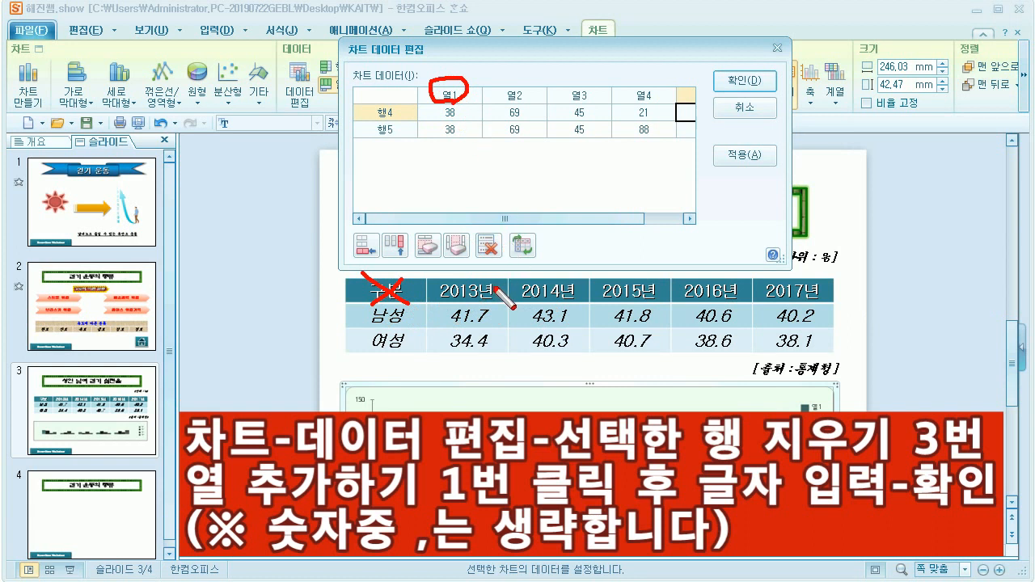
{"action": "key", "text": "Escape"}
Label the chart data columns 2013년, 2014년, 2015년, 2016년 and 2017년.
{"action": "double_click", "coordinate": [448, 95]}
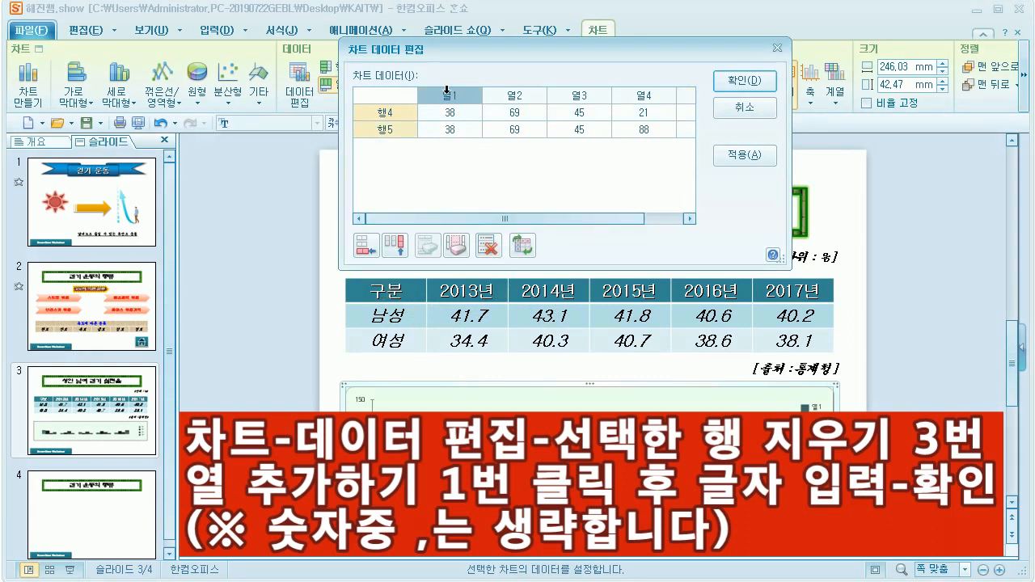
{"action": "type", "text": "201"}
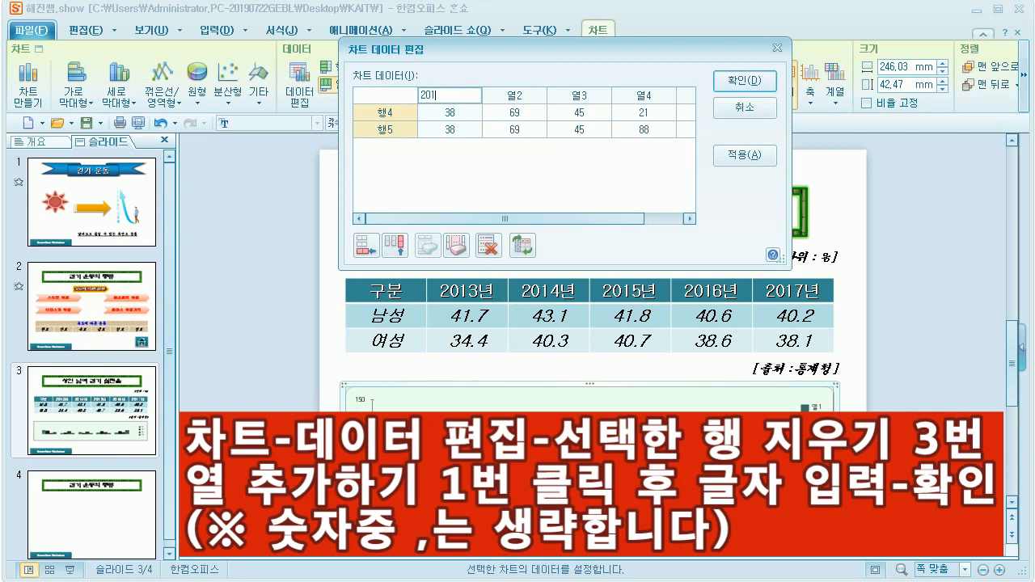
{"action": "type", "text": "3년"}
{"action": "left_click", "coordinate": [484, 85]}
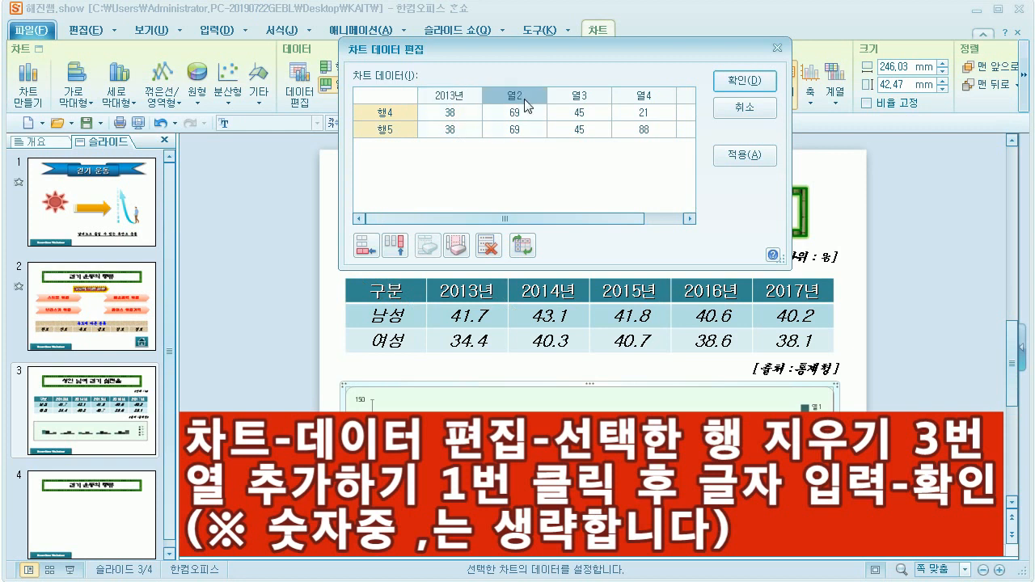
{"action": "type", "text": "2014"}
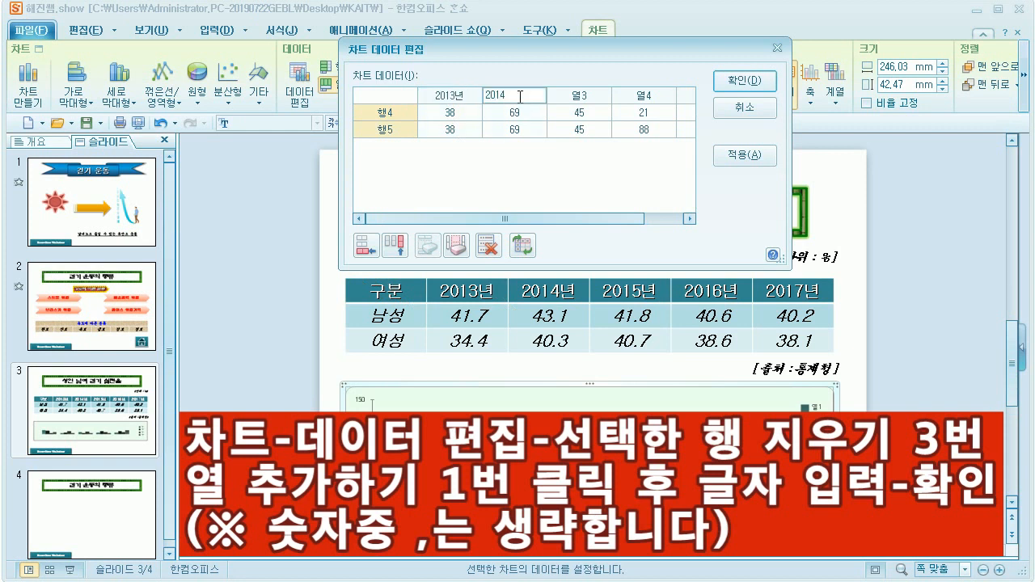
{"action": "type", "text": "ㄴ"}
{"action": "key", "text": "Tab"}
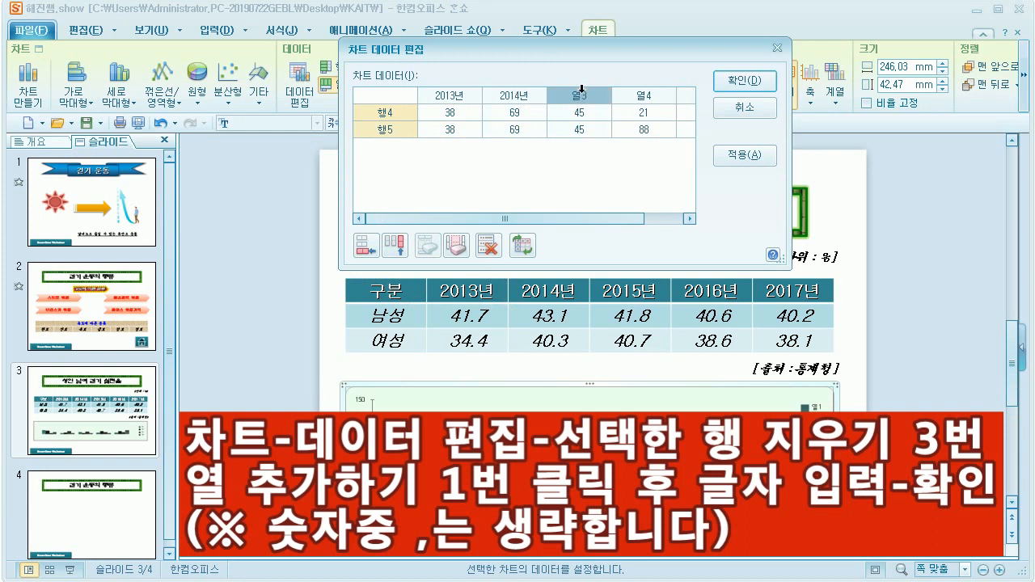
{"action": "type", "text": "2"}
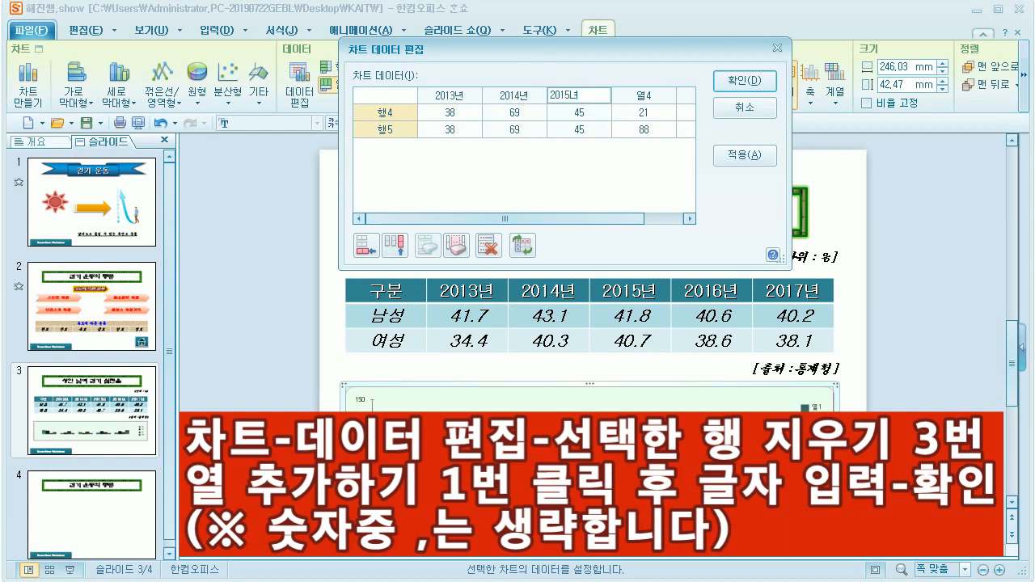
{"action": "type", "text": "015년"}
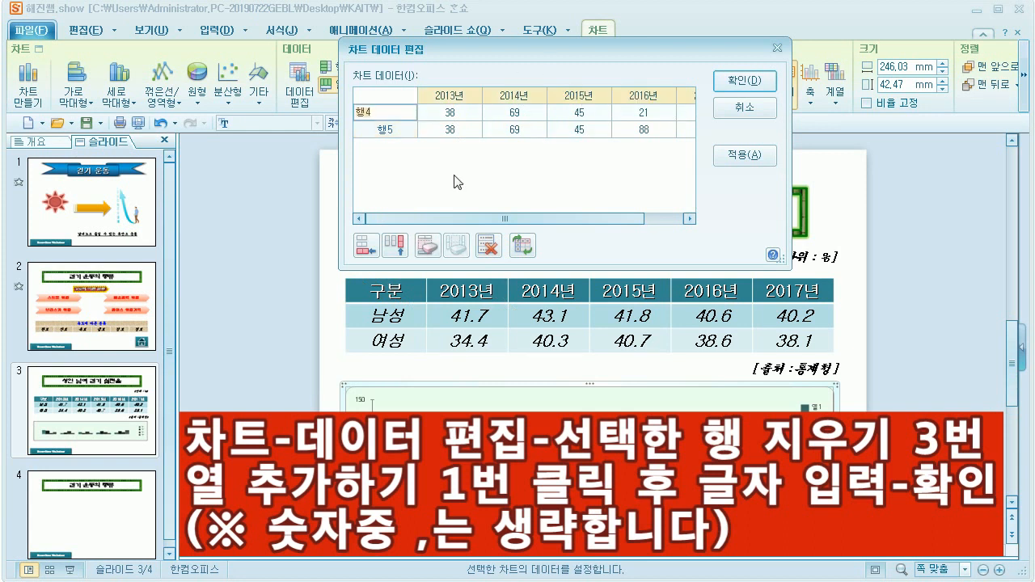
Name the first chart data row 남성 and set its 2013년 value to 41.7.
{"action": "type", "text": "ㄴㅏㅁ성"}
{"action": "left_click", "coordinate": [445, 116]}
{"action": "type", "text": "4"}
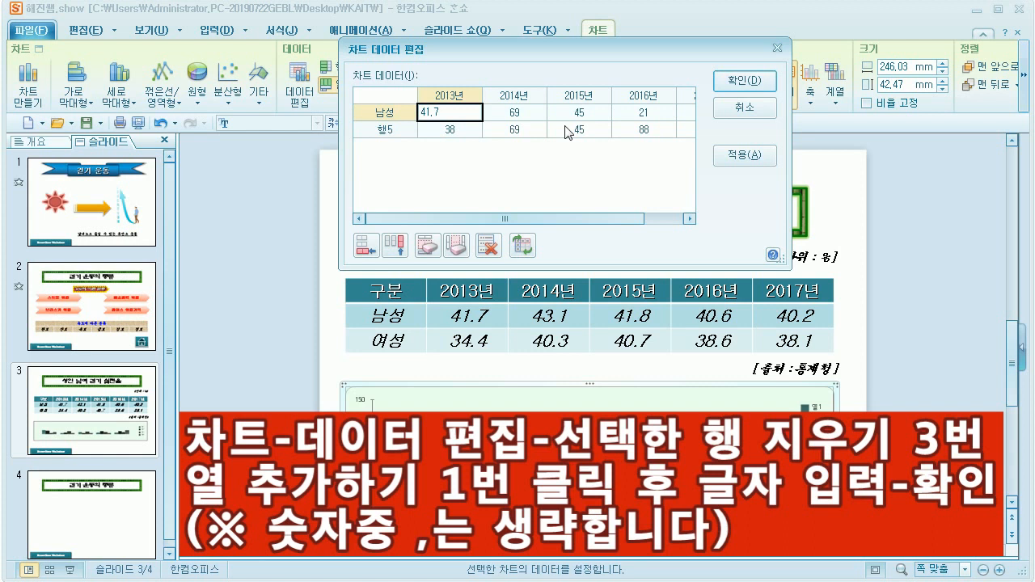
{"action": "type", "text": "1.7"}
Try entering 430000 as the 2014년 value of the 남성 row in the chart data.
{"action": "left_click", "coordinate": [521, 115]}
{"action": "left_click", "coordinate": [517, 117]}
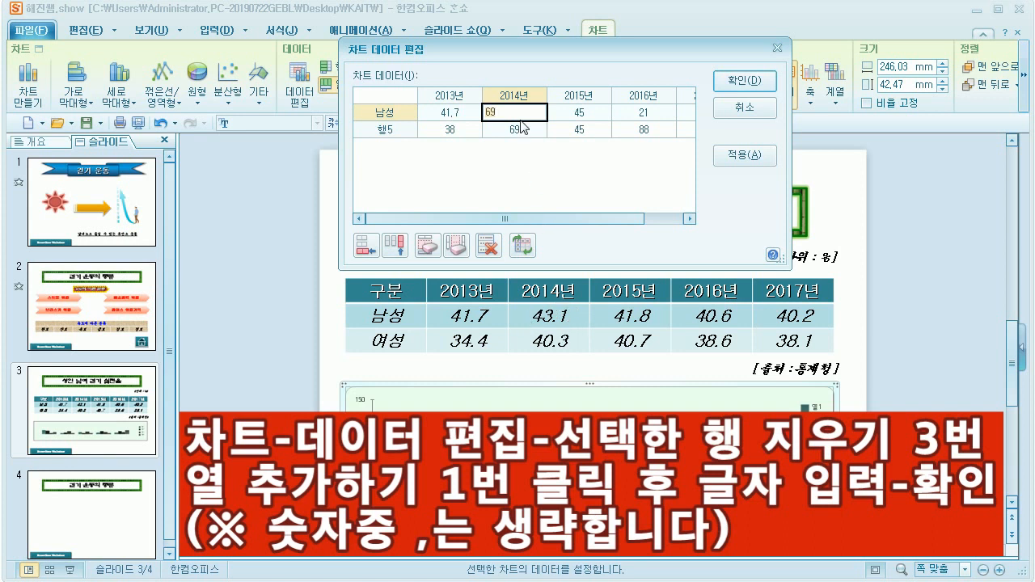
{"action": "type", "text": "43000,,,"}
{"action": "key", "text": "Escape"}
{"action": "double_click", "coordinate": [519, 114]}
{"action": "type", "text": "430000"}
{"action": "key", "text": "Return"}
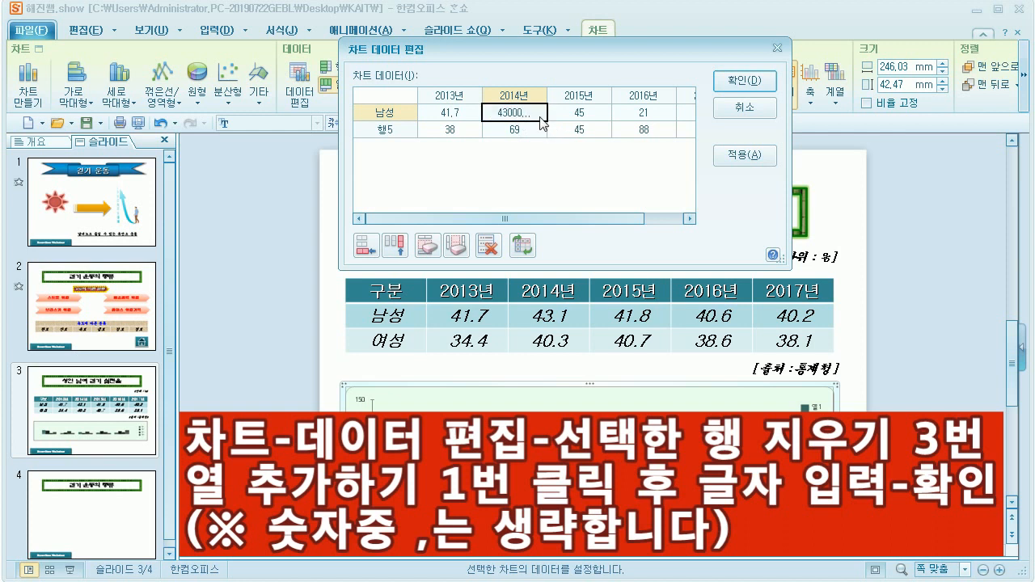
Set 남성's 2014년 to 2017년 values to 43.1, 41.8, 40.6 and 40.2, and fill the 여성 row with 34.4, 40.3, 40.7 and 38.6.
{"action": "double_click", "coordinate": [540, 122]}
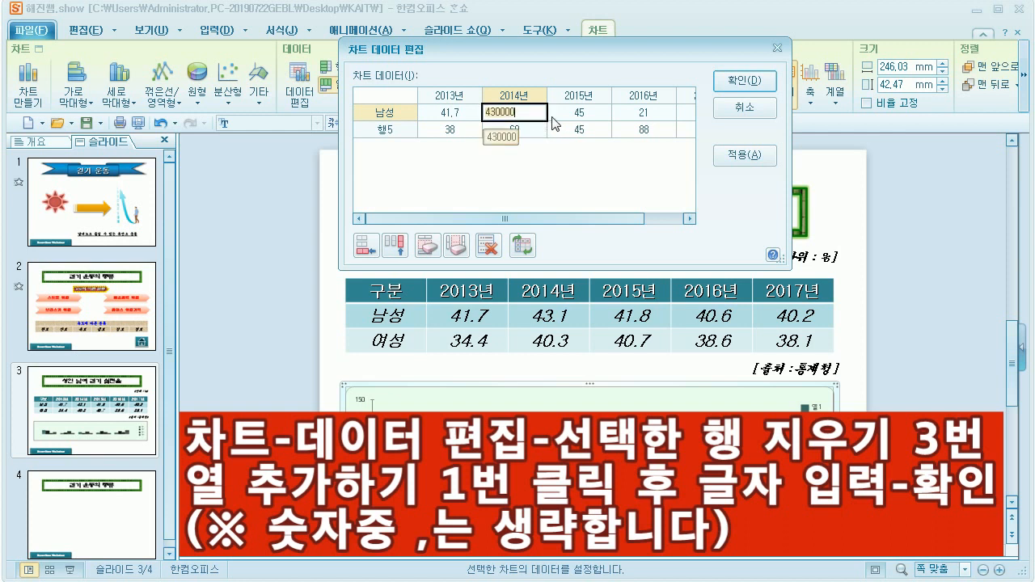
{"action": "key", "text": "BackSpace"}
{"action": "key", "text": "BackSpace"}
{"action": "key", "text": "BackSpace"}
{"action": "key", "text": "BackSpace"}
{"action": "key", "text": "BackSpace"}
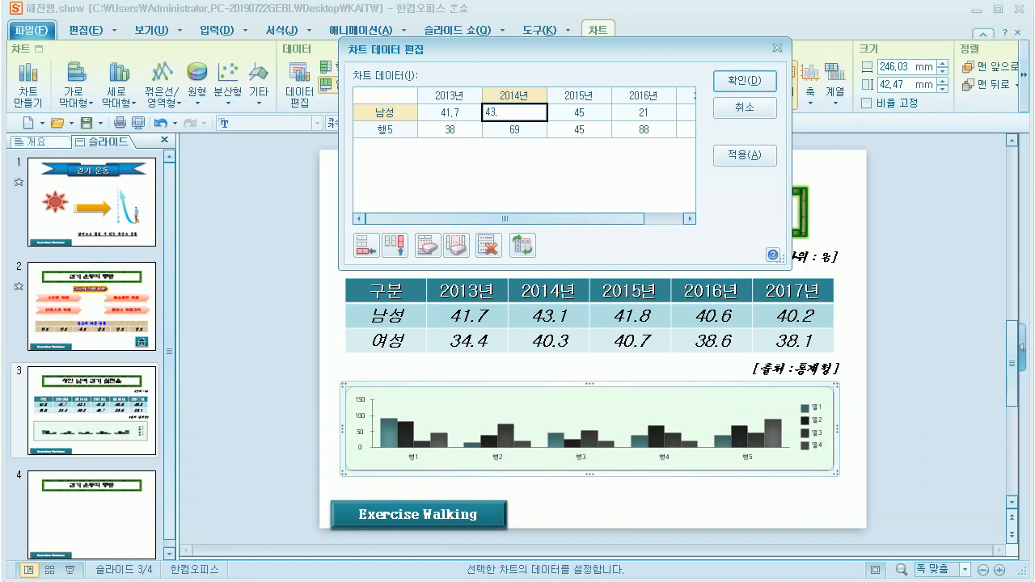
{"action": "double_click", "coordinate": [584, 113]}
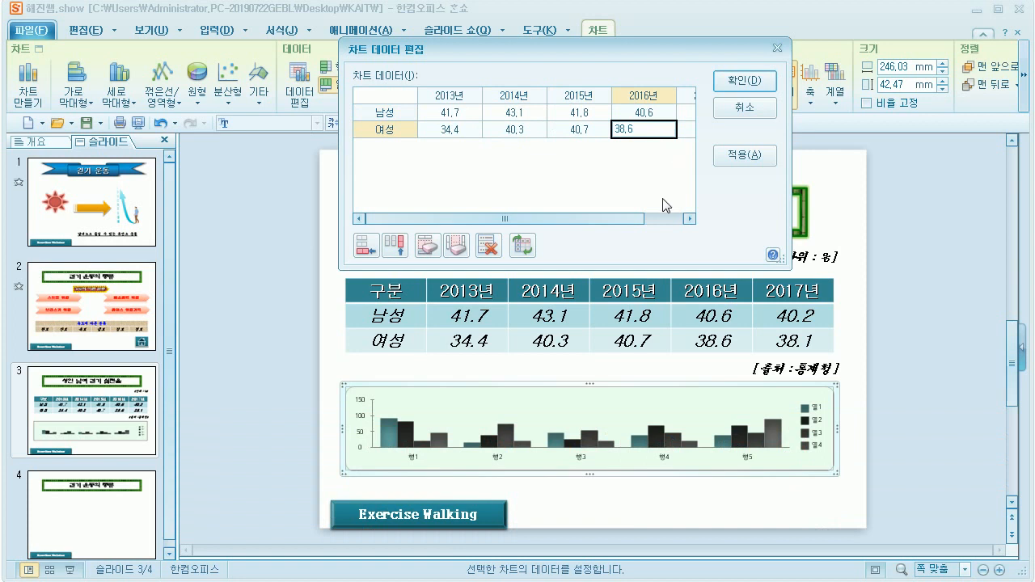
Enter 38.1 as the 2017년 value of the 여성 row and apply the edited chart data.
{"action": "left_click", "coordinate": [688, 218]}
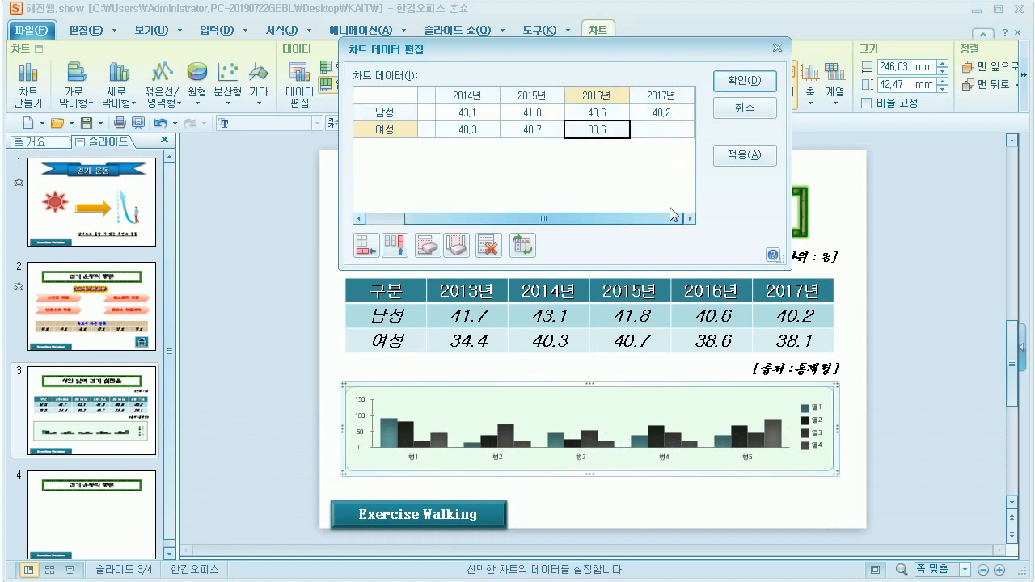
{"action": "double_click", "coordinate": [661, 129]}
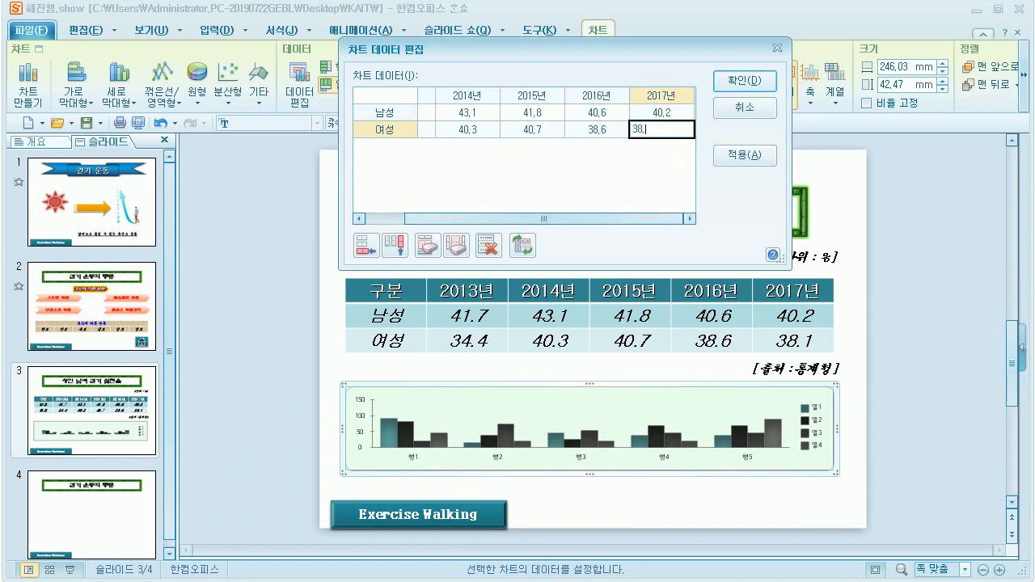
{"action": "left_click", "coordinate": [660, 168]}
{"action": "left_click", "coordinate": [742, 81]}
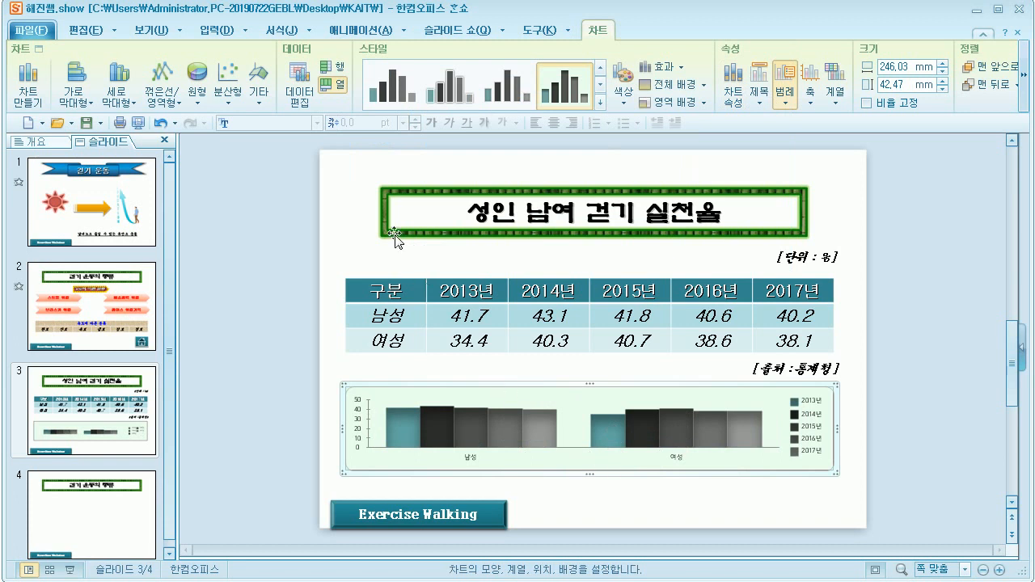
Redraw the chart by row (행) data, comparing it with the column (열) arrangement.
{"action": "left_click", "coordinate": [330, 69]}
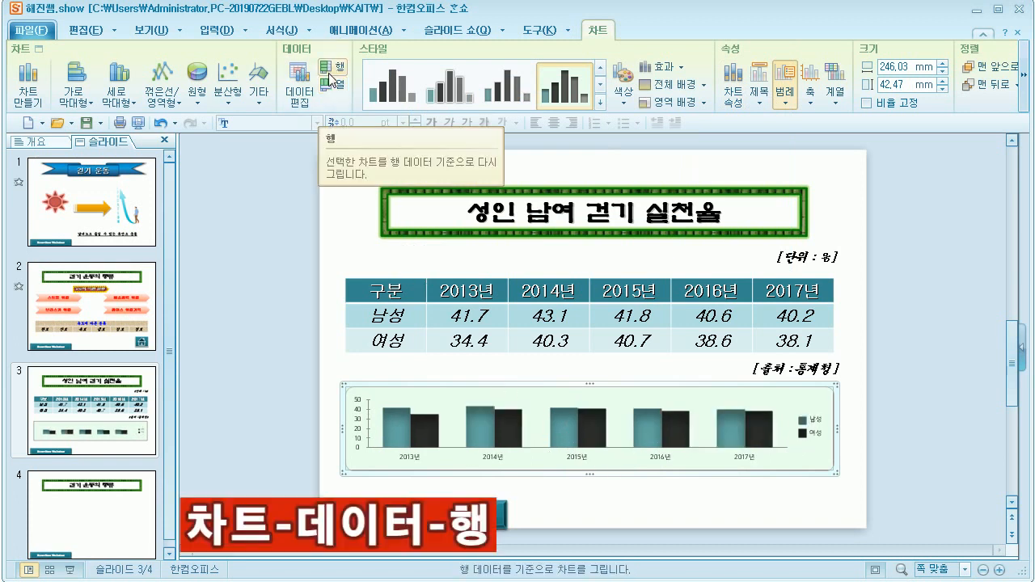
{"action": "left_click", "coordinate": [332, 81]}
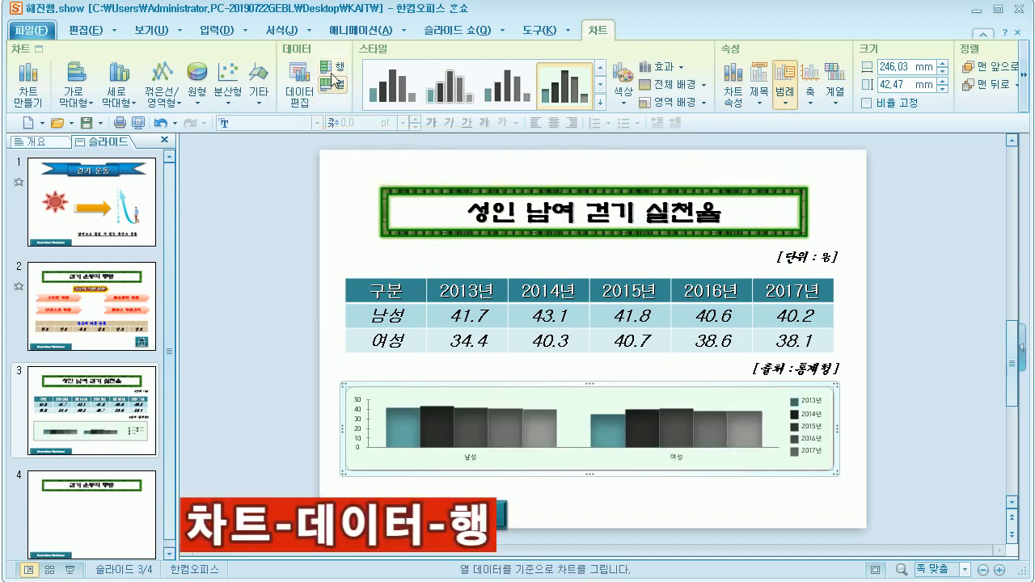
{"action": "left_click", "coordinate": [331, 69]}
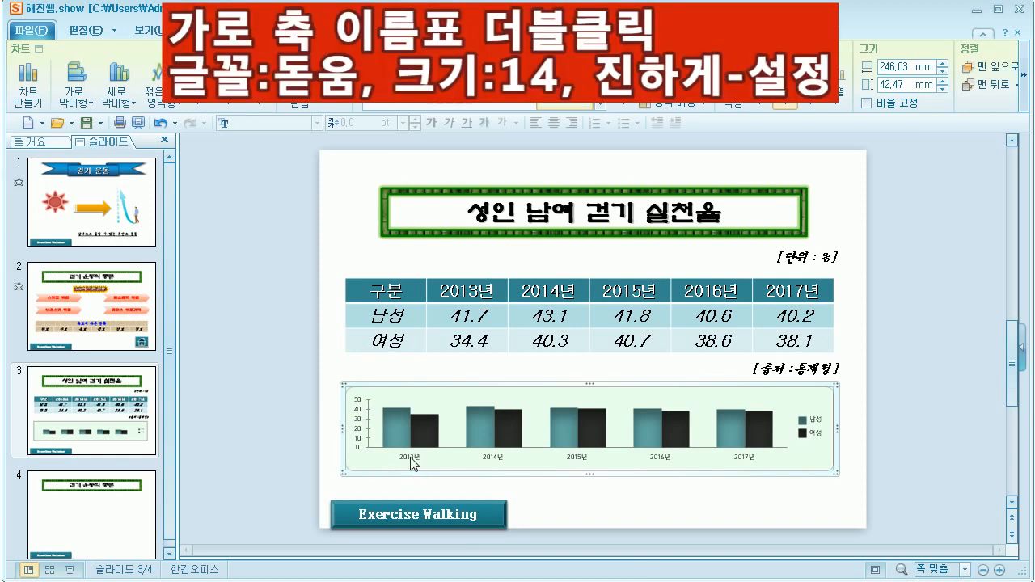
Format the chart's horizontal axis labels in 돋움, 14 pt, bold.
{"action": "double_click", "coordinate": [413, 460]}
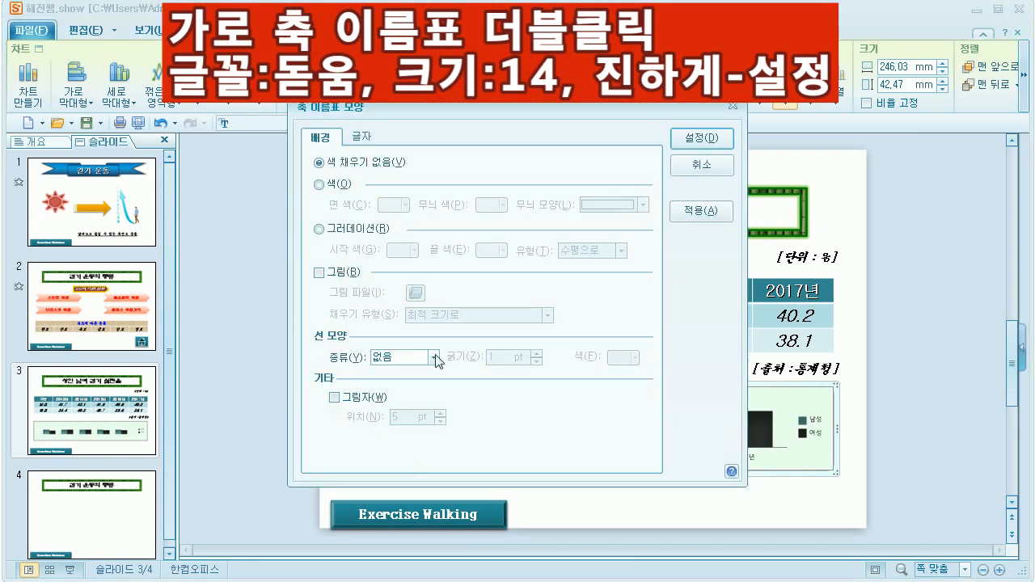
{"action": "left_click", "coordinate": [364, 137]}
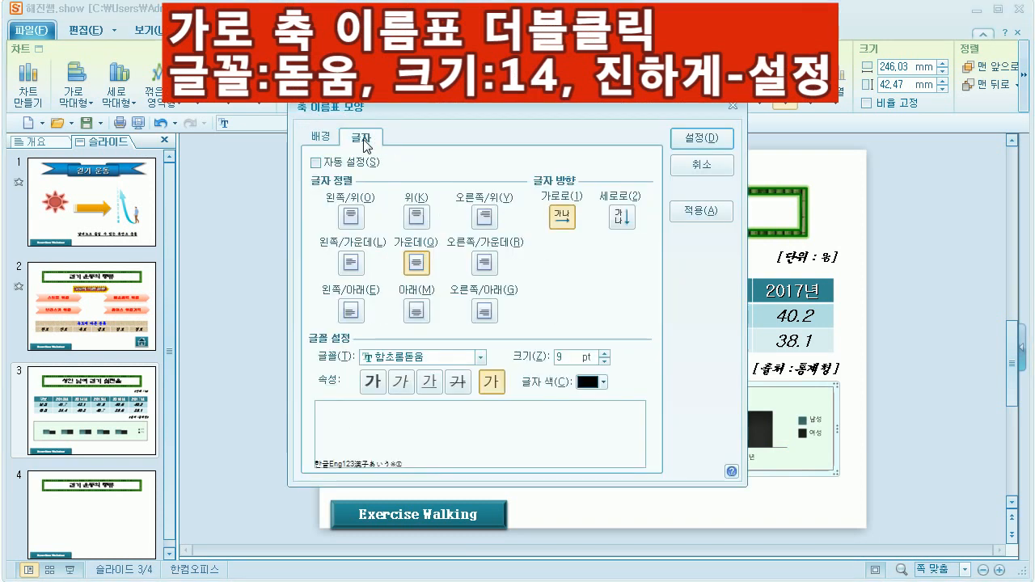
{"action": "left_click", "coordinate": [422, 361]}
{"action": "key", "text": "ㄷ"}
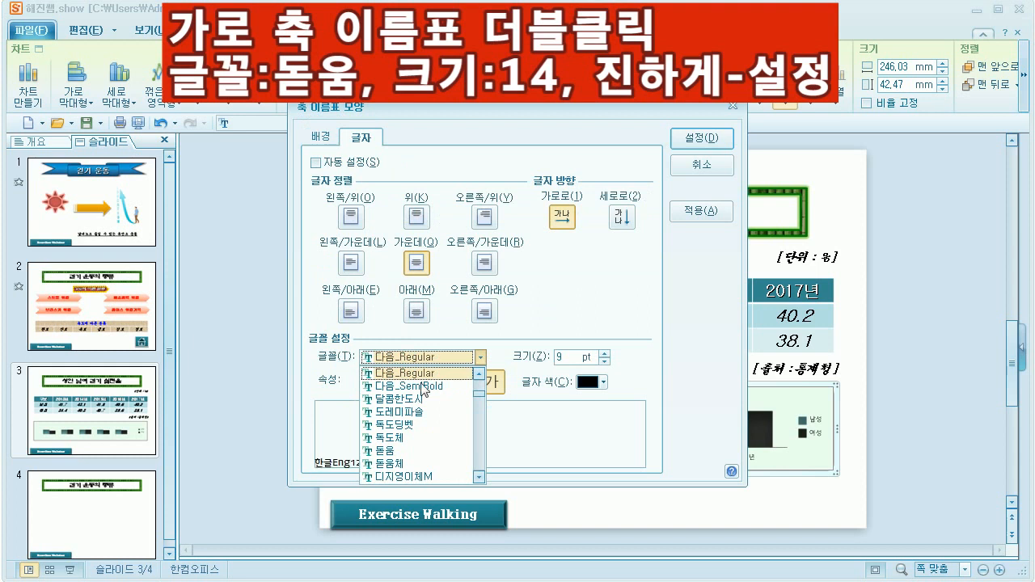
{"action": "left_click", "coordinate": [420, 449]}
{"action": "left_click", "coordinate": [558, 353]}
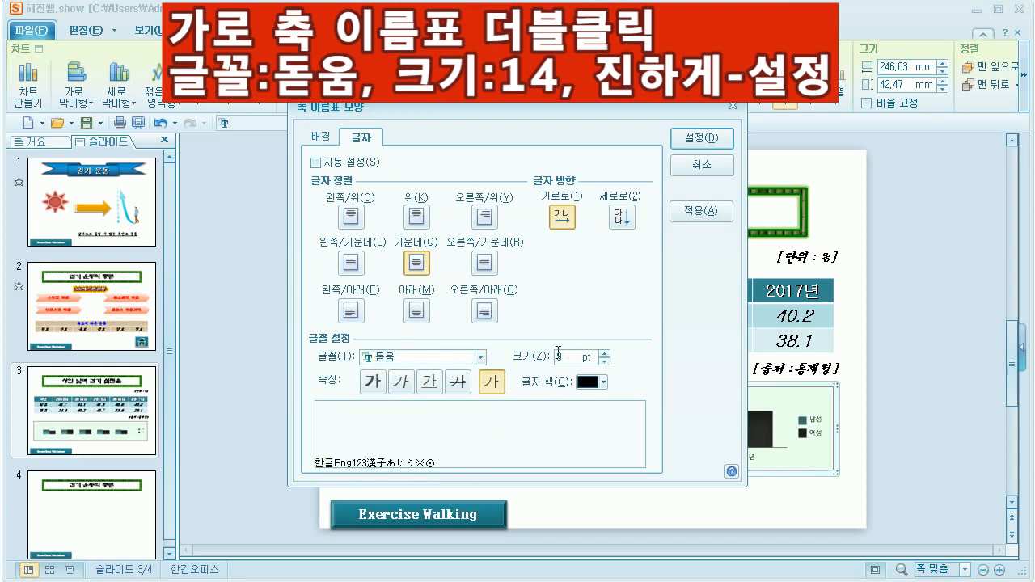
{"action": "key", "text": "BackSpace"}
{"action": "type", "text": "14"}
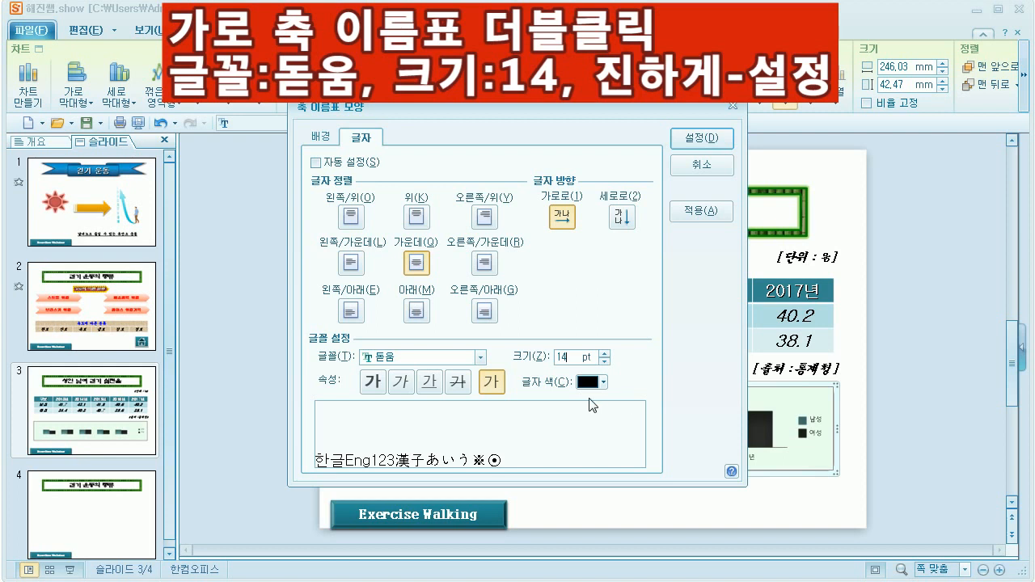
{"action": "left_click", "coordinate": [373, 382]}
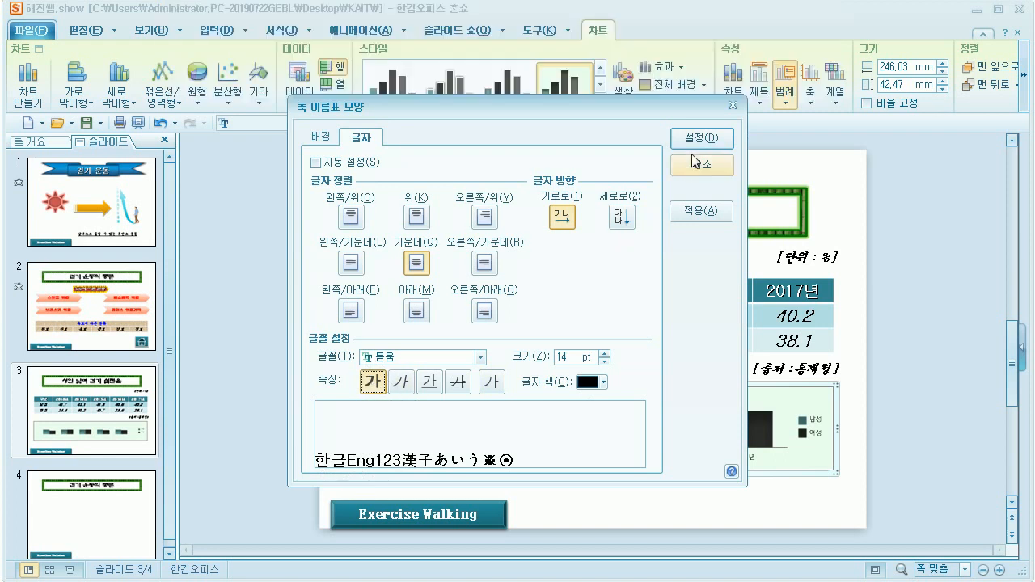
{"action": "left_click", "coordinate": [702, 142]}
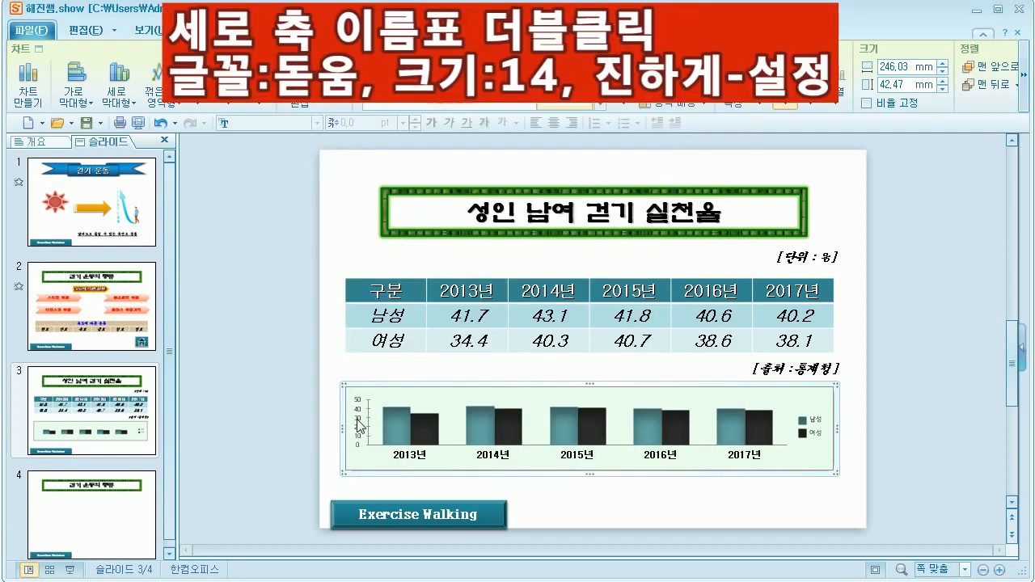
Format the chart's vertical axis labels in 돋움, 14 pt, bold.
{"action": "double_click", "coordinate": [359, 426]}
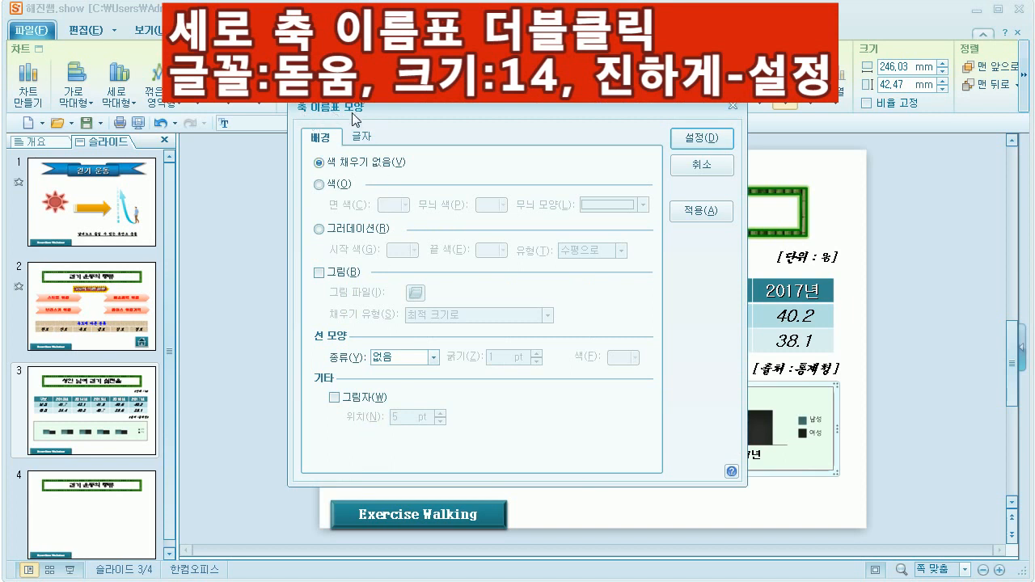
{"action": "left_click", "coordinate": [362, 139]}
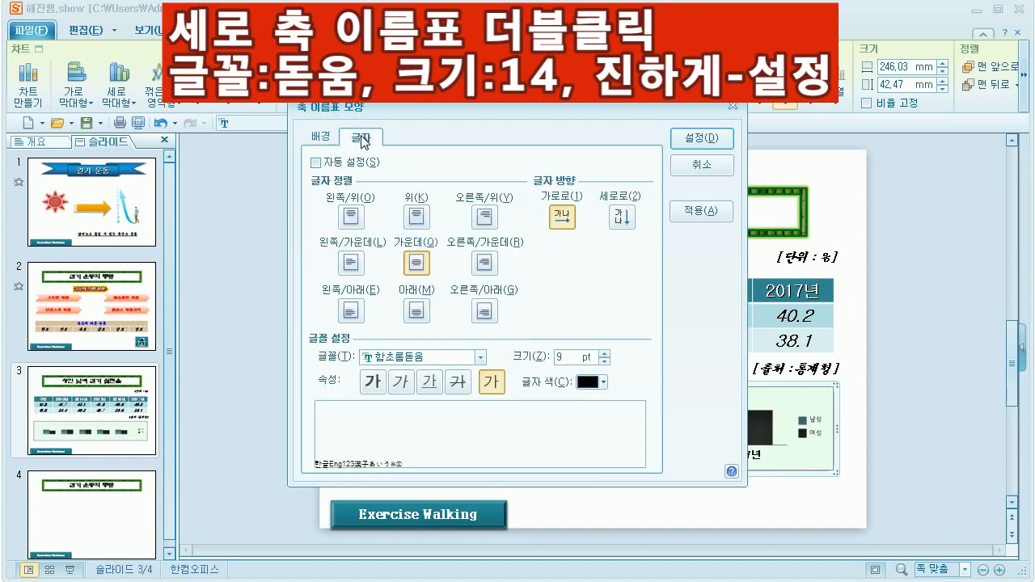
{"action": "left_click", "coordinate": [437, 358]}
{"action": "type", "text": "ㄷ"}
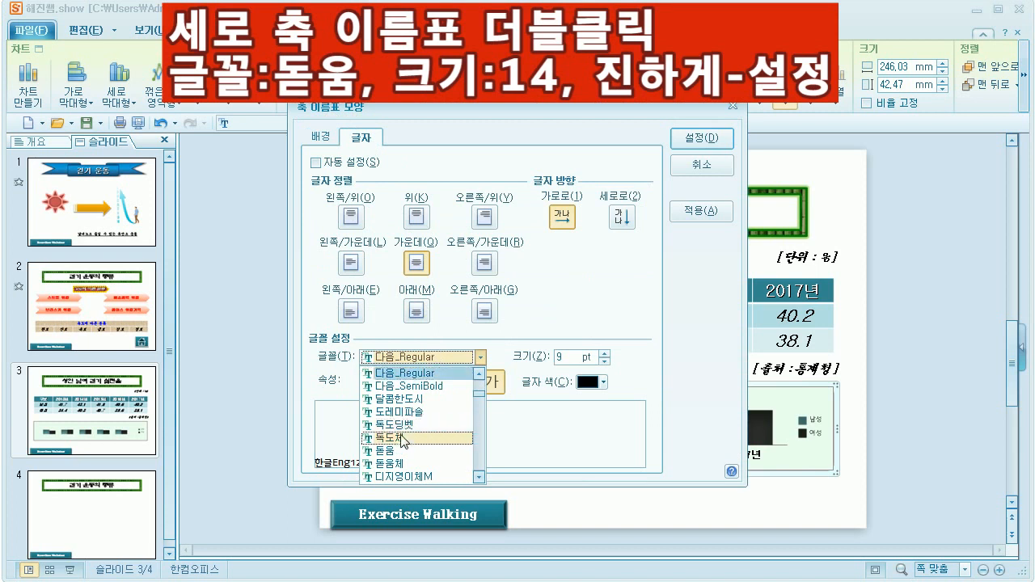
{"action": "left_click", "coordinate": [398, 450]}
{"action": "double_click", "coordinate": [564, 357]}
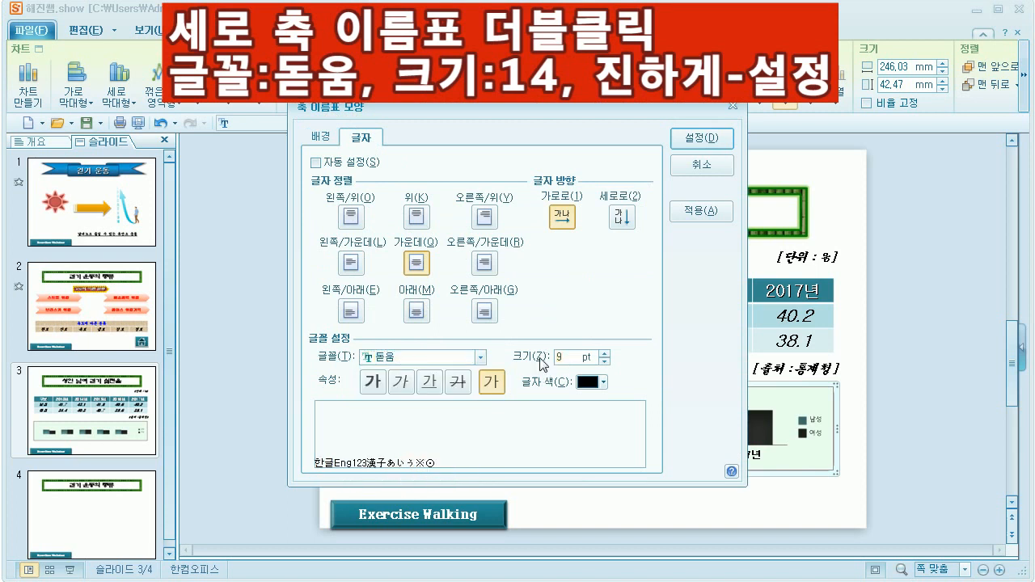
{"action": "type", "text": "14"}
{"action": "left_click", "coordinate": [376, 381]}
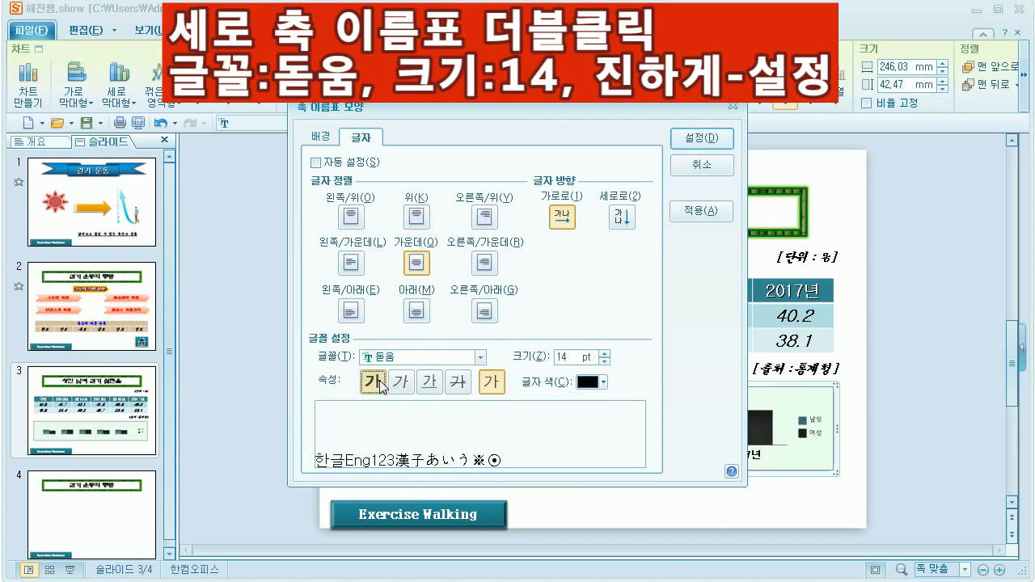
{"action": "left_click", "coordinate": [716, 137]}
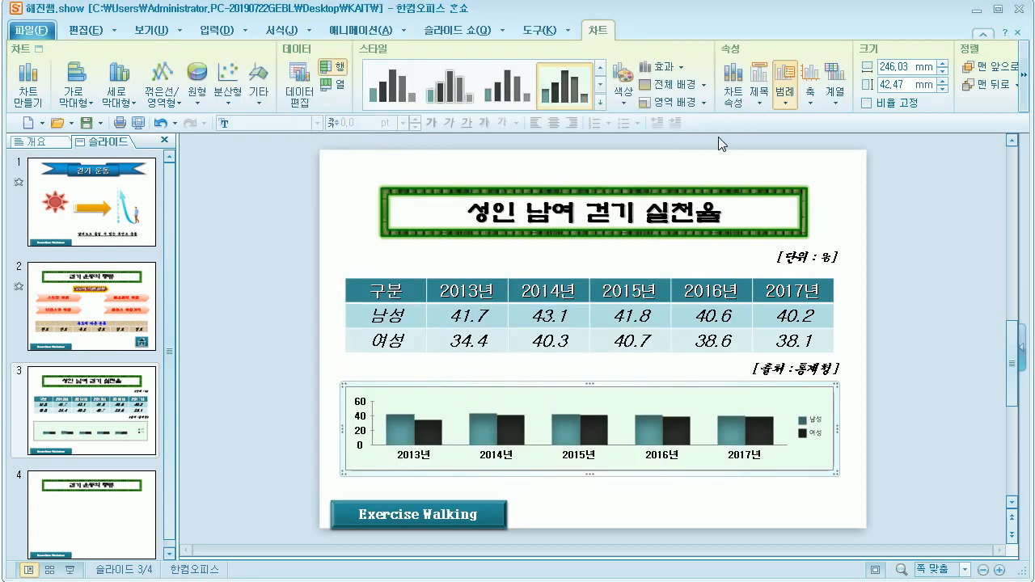
Add data labels to the 남성 series using its series default (계열 기본 값), positioned directly above the columns (바로 위).
{"action": "left_click", "coordinate": [835, 93]}
{"action": "left_click", "coordinate": [851, 174]}
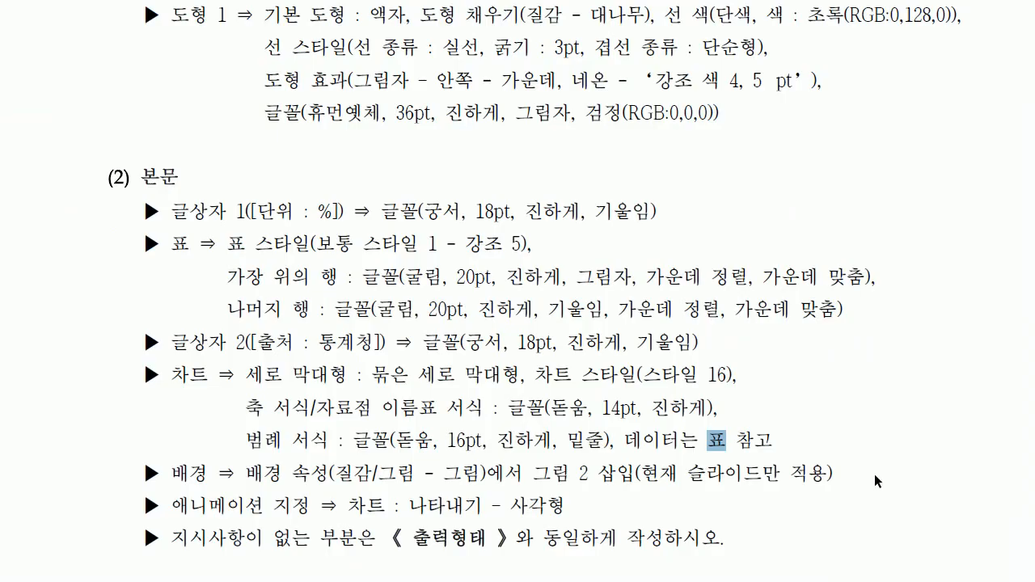
{"action": "scroll", "coordinate": [930, 420], "scroll_direction": "up", "scroll_amount": 5}
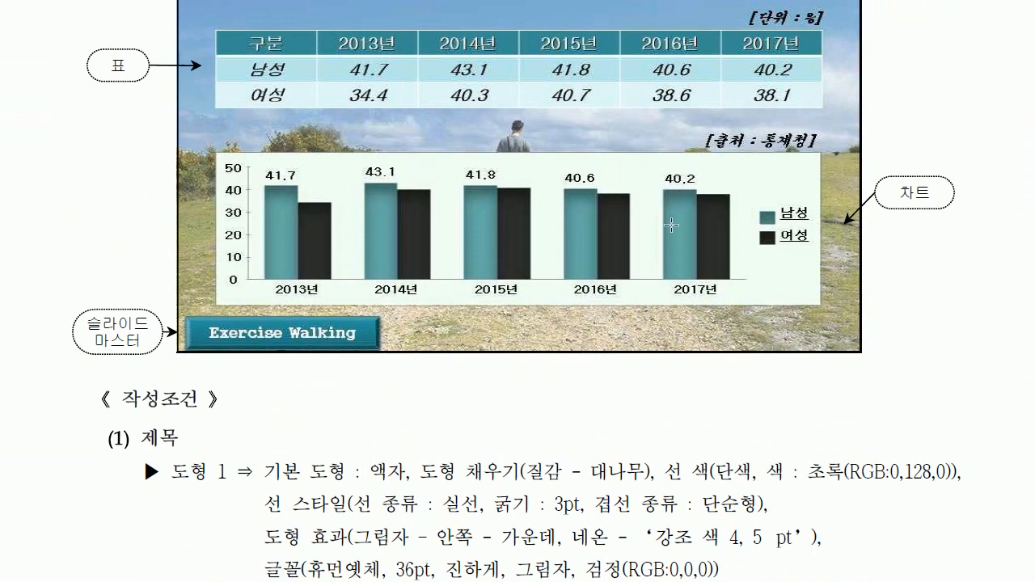
{"action": "left_click", "coordinate": [631, 581]}
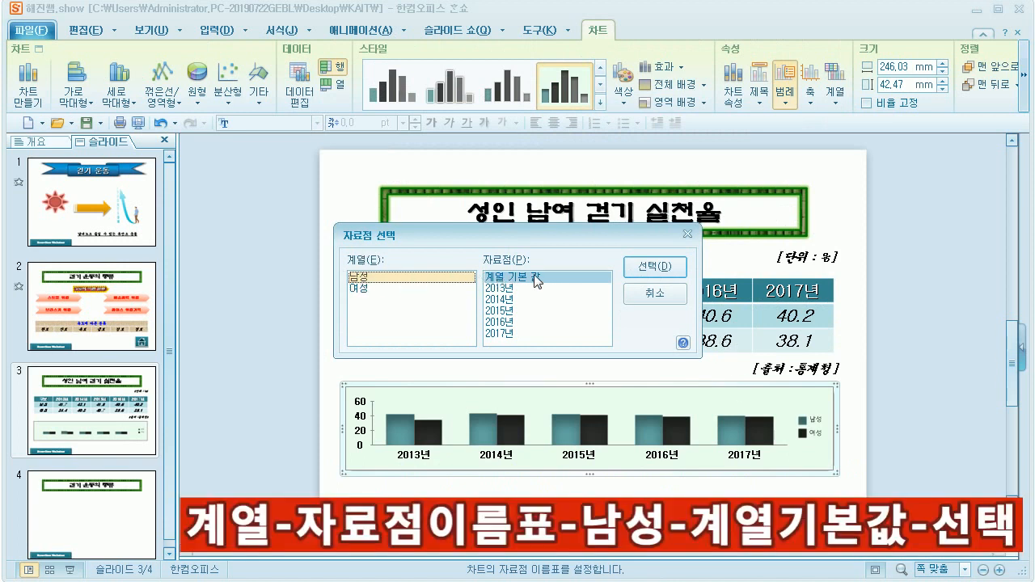
{"action": "left_click", "coordinate": [652, 268]}
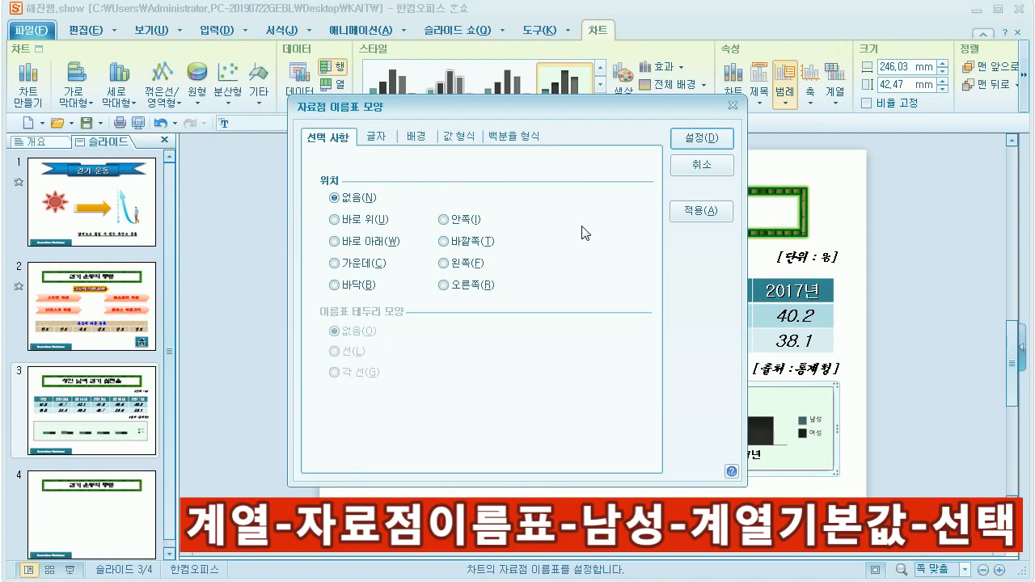
{"action": "left_click", "coordinate": [364, 219]}
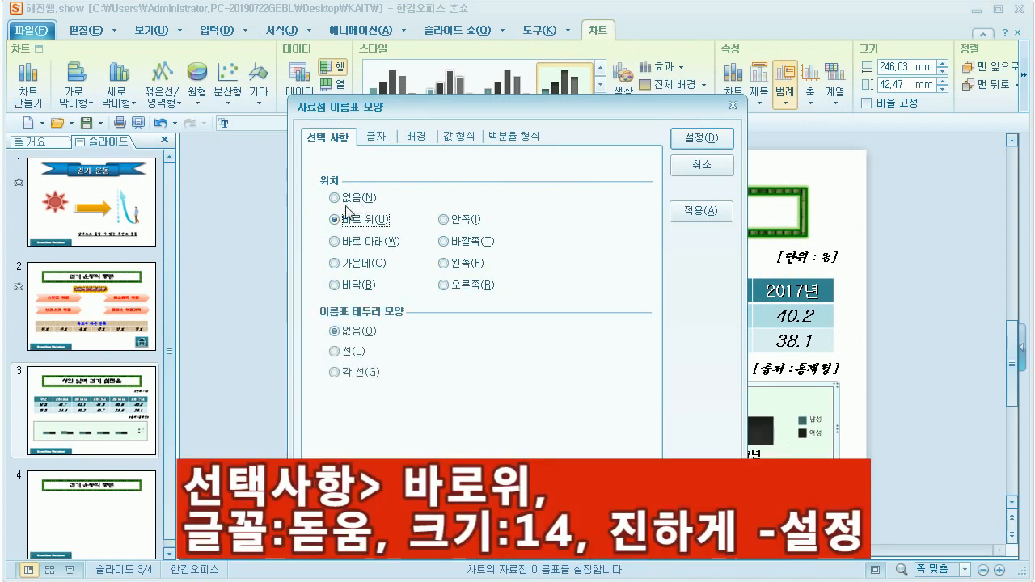
Format the 남성 series data labels in 돋움, 14 pt, bold, and apply the label settings.
{"action": "left_click", "coordinate": [384, 138]}
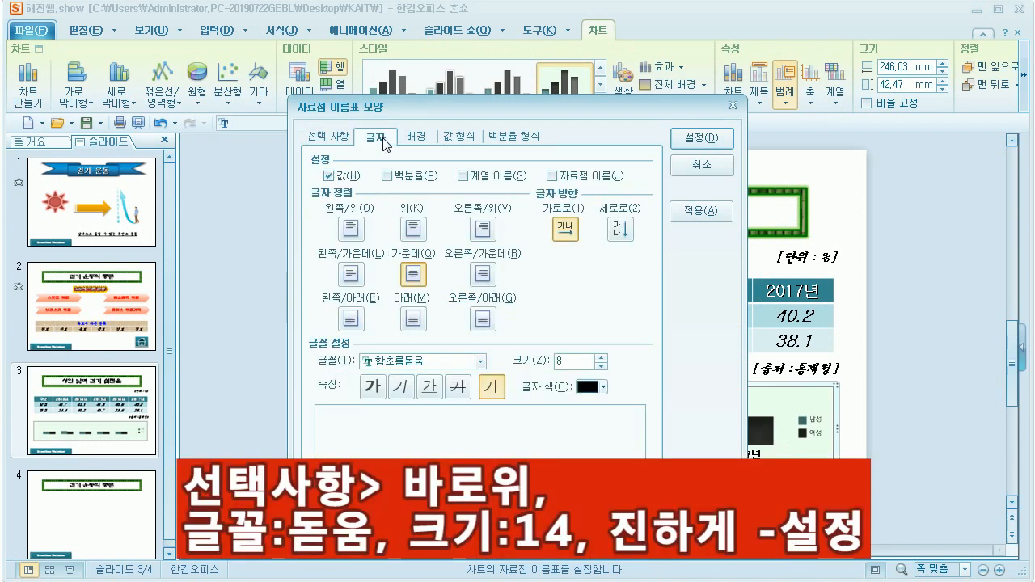
{"action": "left_click", "coordinate": [429, 365]}
{"action": "type", "text": "ㄷ"}
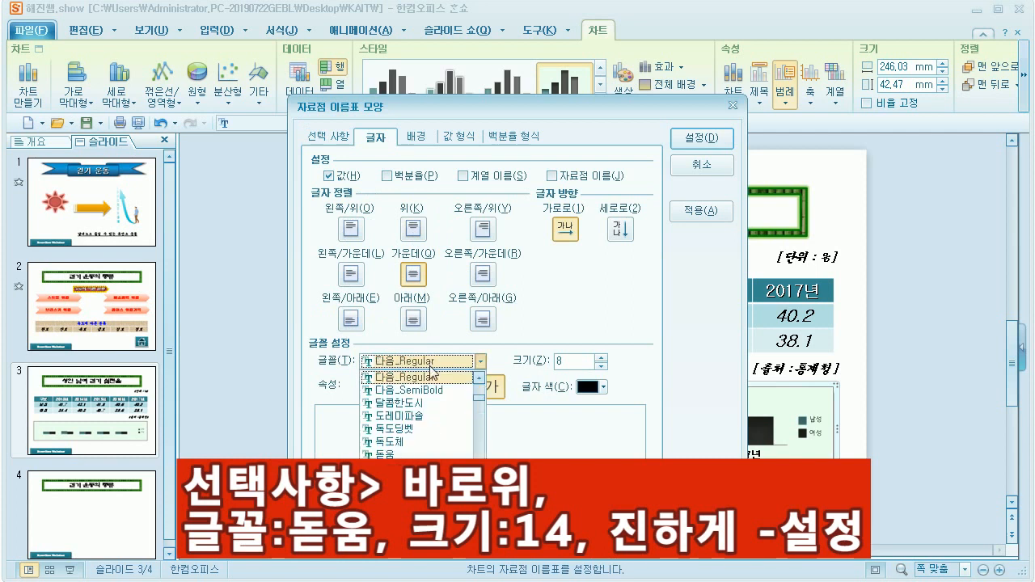
{"action": "left_click", "coordinate": [392, 454]}
{"action": "double_click", "coordinate": [571, 365]}
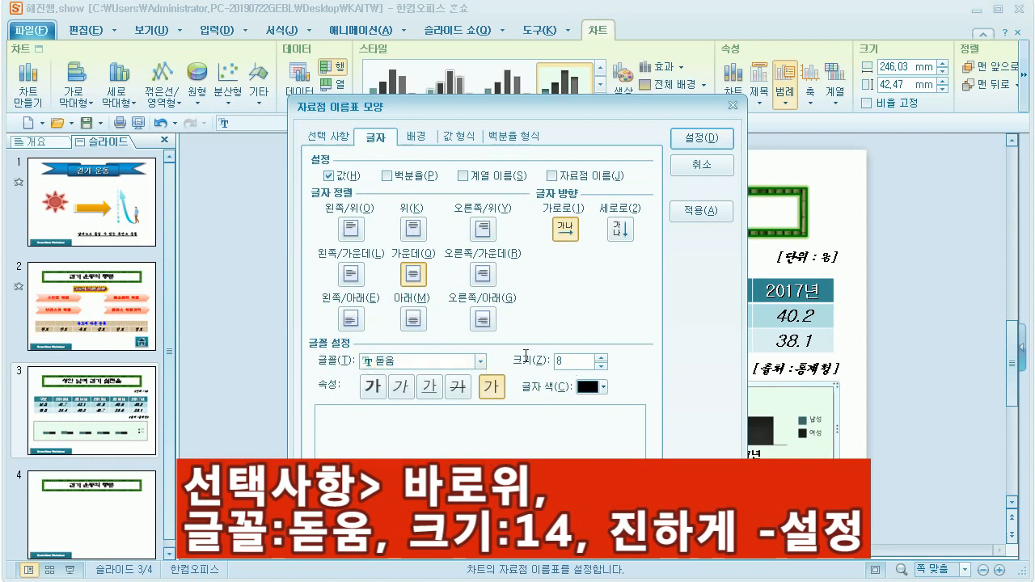
{"action": "type", "text": "14"}
{"action": "left_click", "coordinate": [373, 386]}
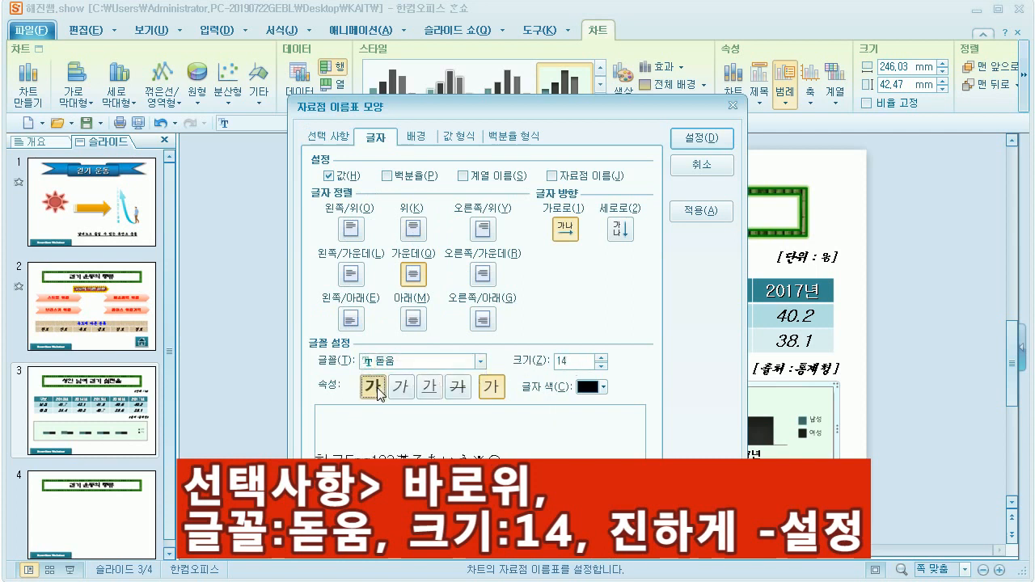
{"action": "left_click", "coordinate": [702, 139]}
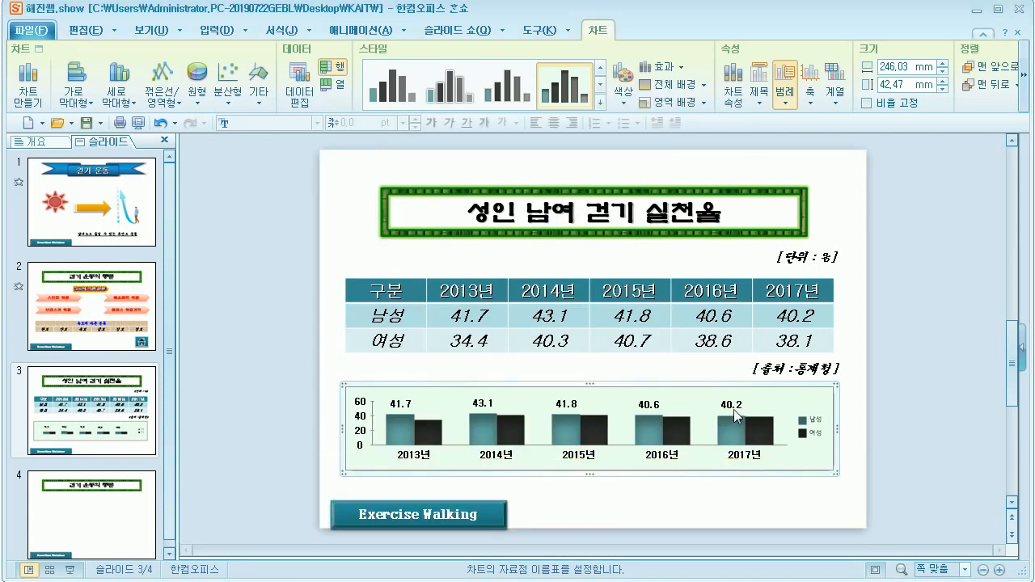
Format the chart legend text in 돋움, 16 pt, bold and underlined.
{"action": "left_click", "coordinate": [819, 429]}
{"action": "double_click", "coordinate": [818, 433]}
{"action": "left_click", "coordinate": [821, 438]}
{"action": "double_click", "coordinate": [821, 437]}
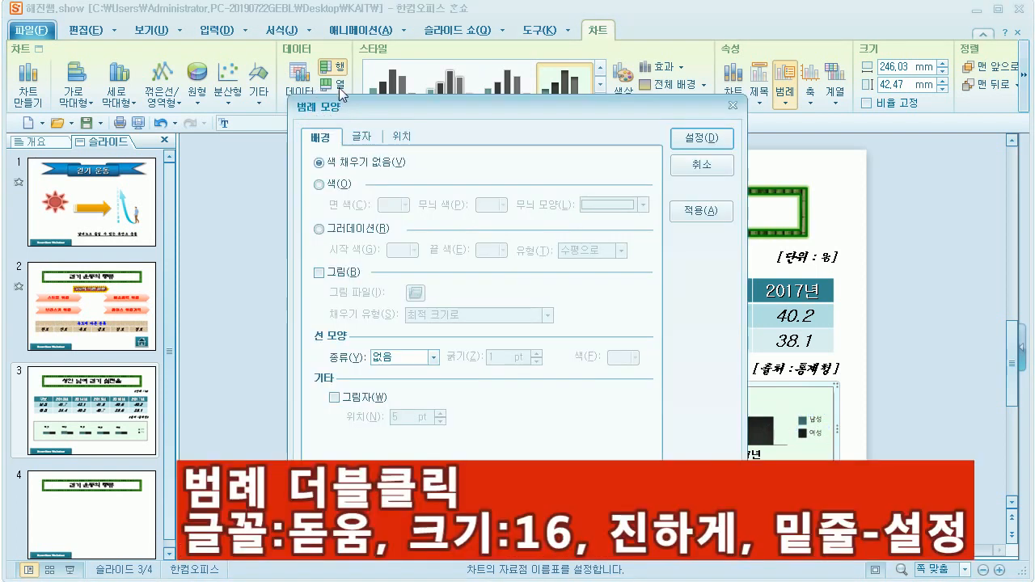
{"action": "left_click", "coordinate": [361, 138]}
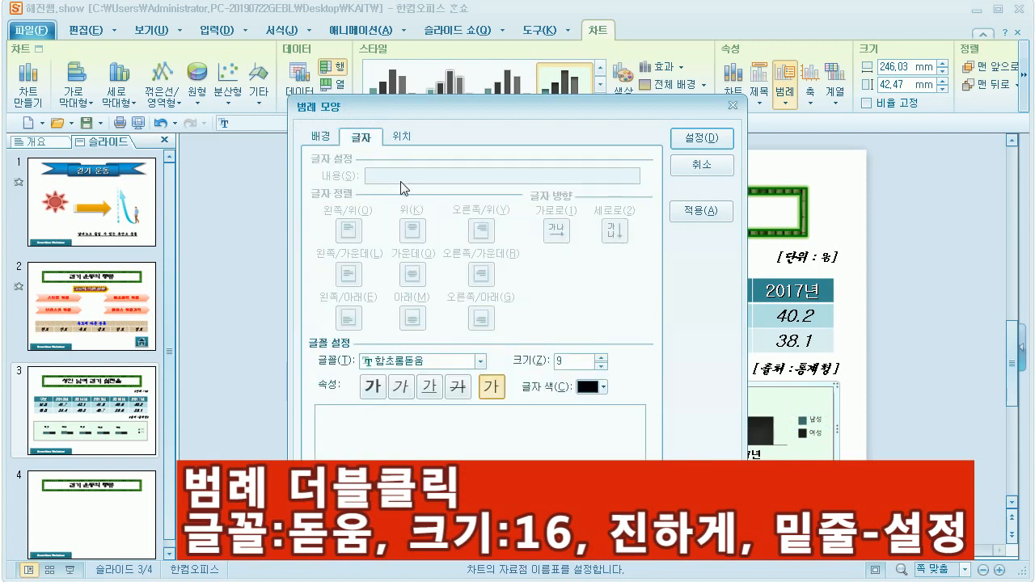
{"action": "left_click", "coordinate": [406, 364]}
{"action": "type", "text": "ㄷ"}
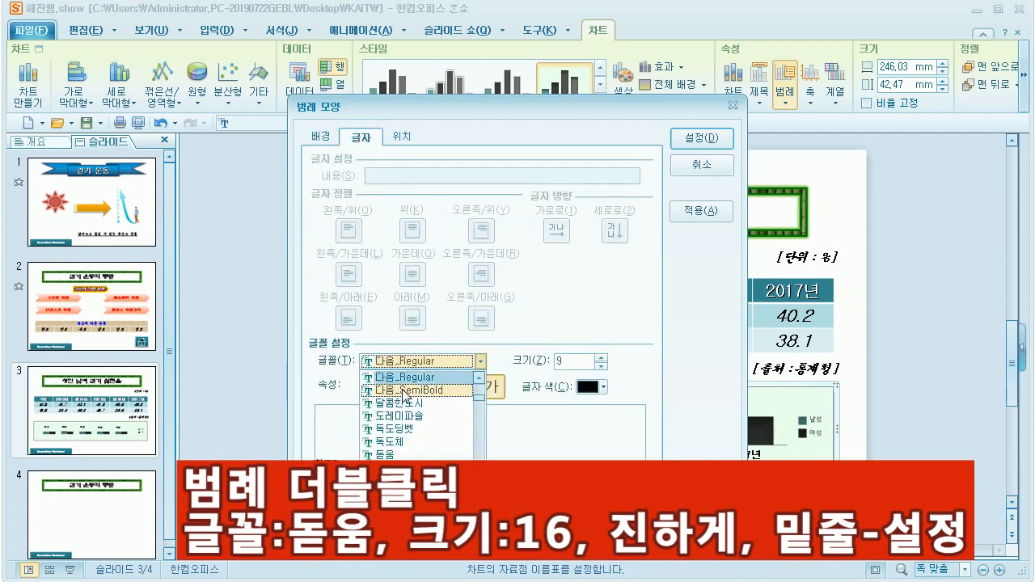
{"action": "left_click", "coordinate": [385, 455]}
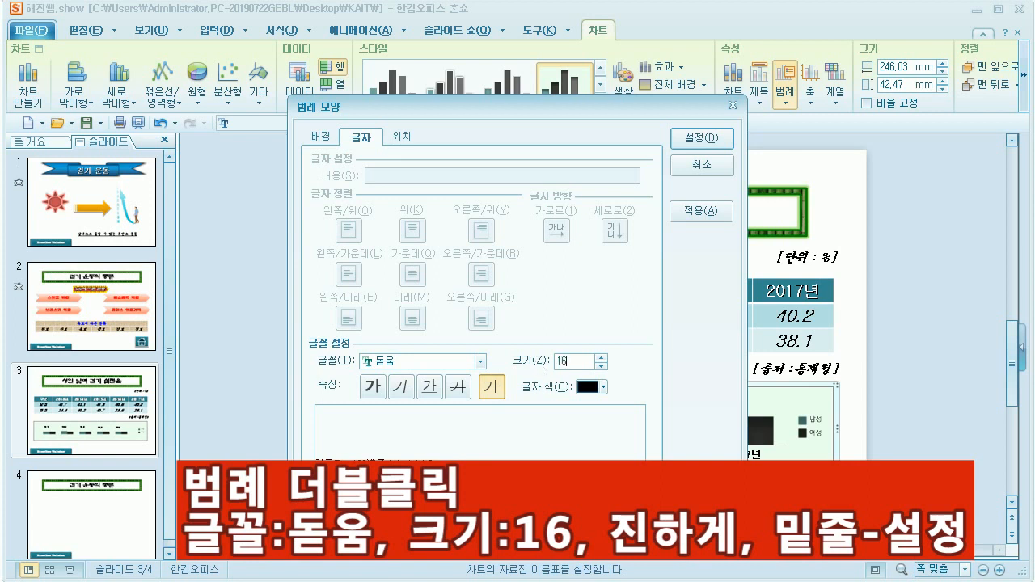
{"action": "left_click", "coordinate": [373, 387]}
{"action": "left_click", "coordinate": [436, 391]}
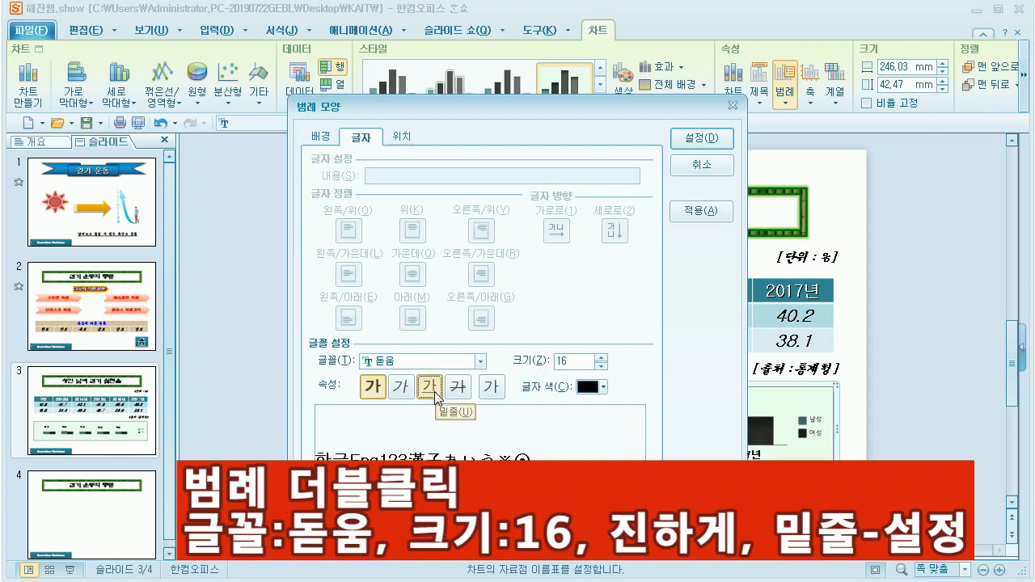
{"action": "left_click", "coordinate": [697, 138]}
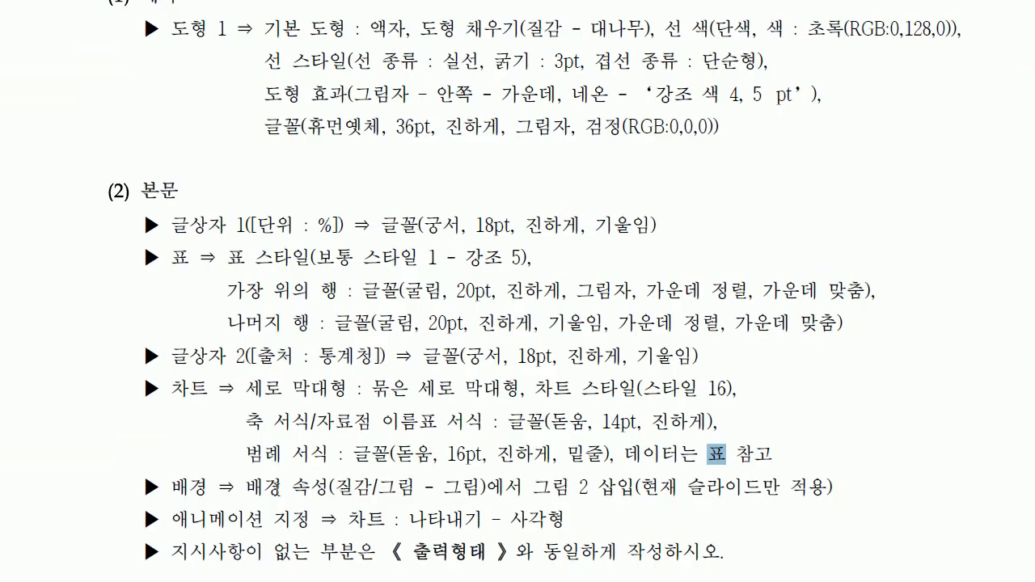
Check the background instruction and sample image, and set slide 3's background fill type to texture/picture (질감/그림).
{"action": "left_click_drag", "start_coordinate": [246, 487], "coordinate": [626, 494]}
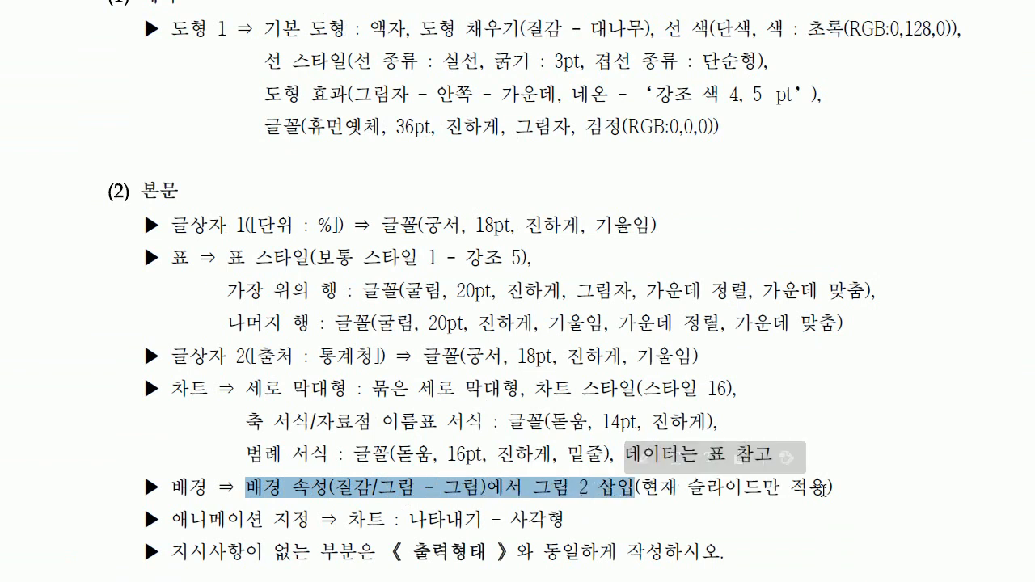
{"action": "scroll", "coordinate": [1006, 471], "scroll_direction": "up", "scroll_amount": 8}
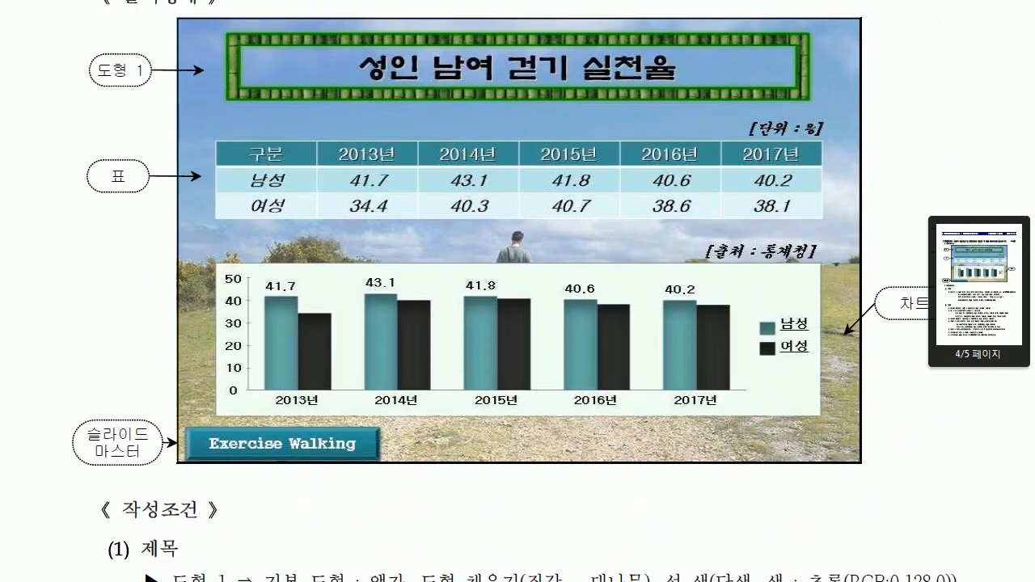
{"action": "left_click_drag", "start_coordinate": [1031, 373], "coordinate": [1031, 371]}
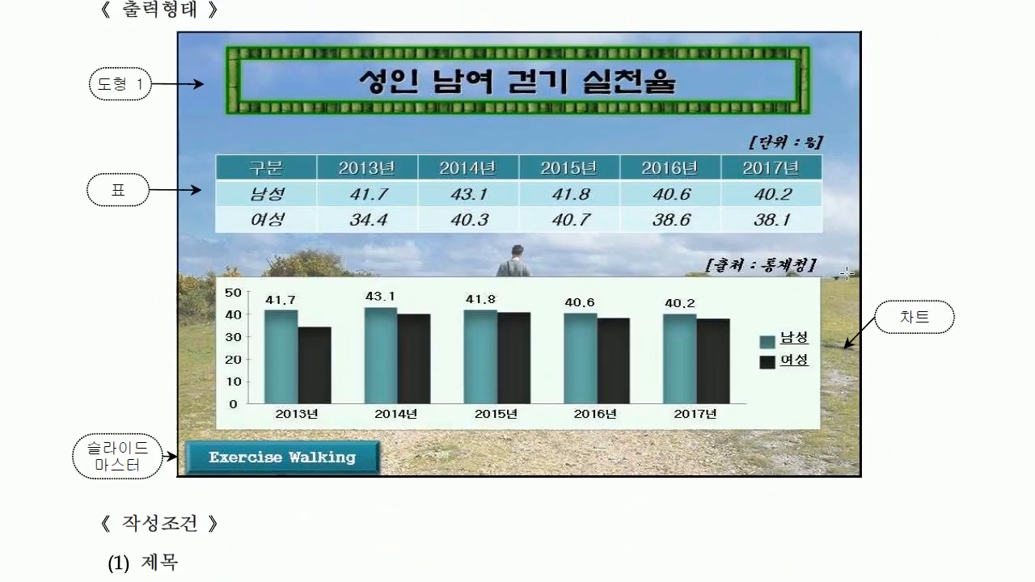
{"action": "key", "text": "alt+Tab"}
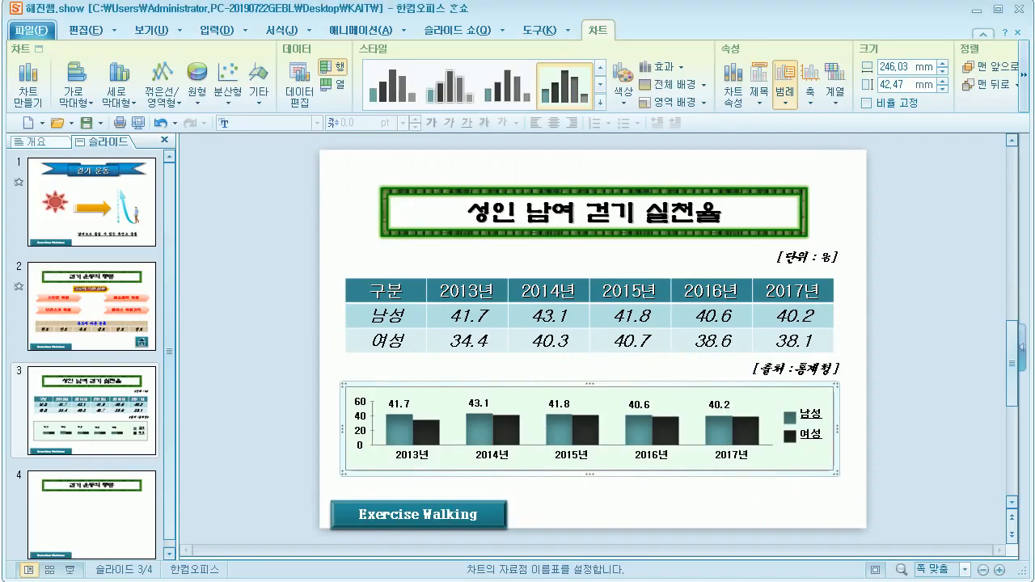
{"action": "left_click", "coordinate": [349, 226]}
{"action": "right_click", "coordinate": [350, 201]}
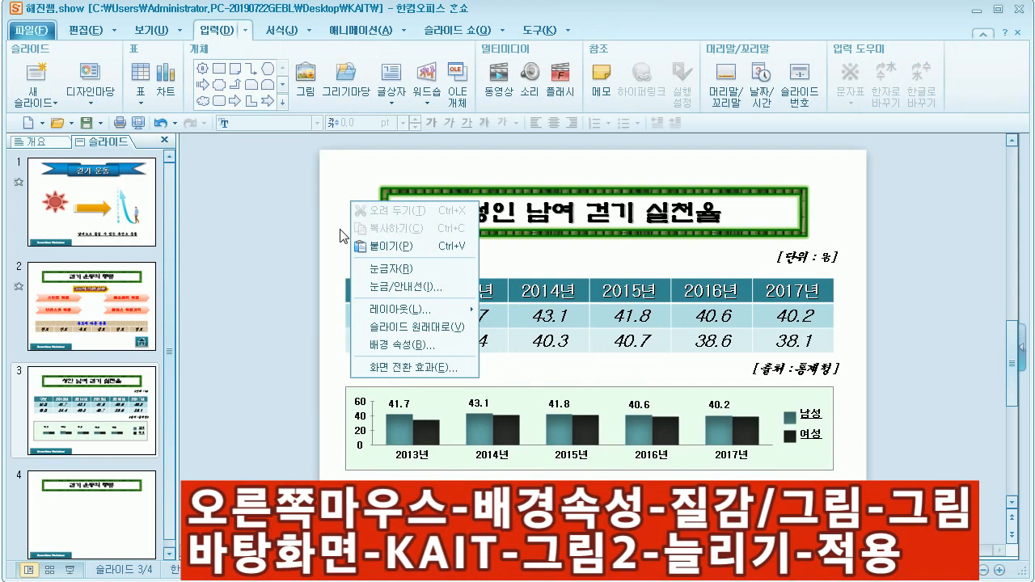
{"action": "left_click", "coordinate": [386, 346]}
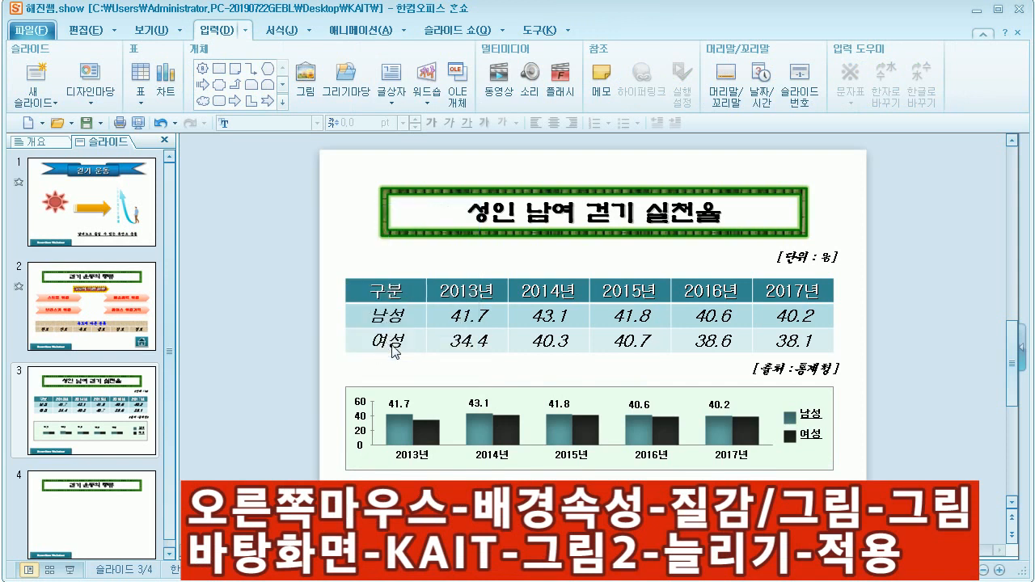
{"action": "left_click", "coordinate": [588, 176]}
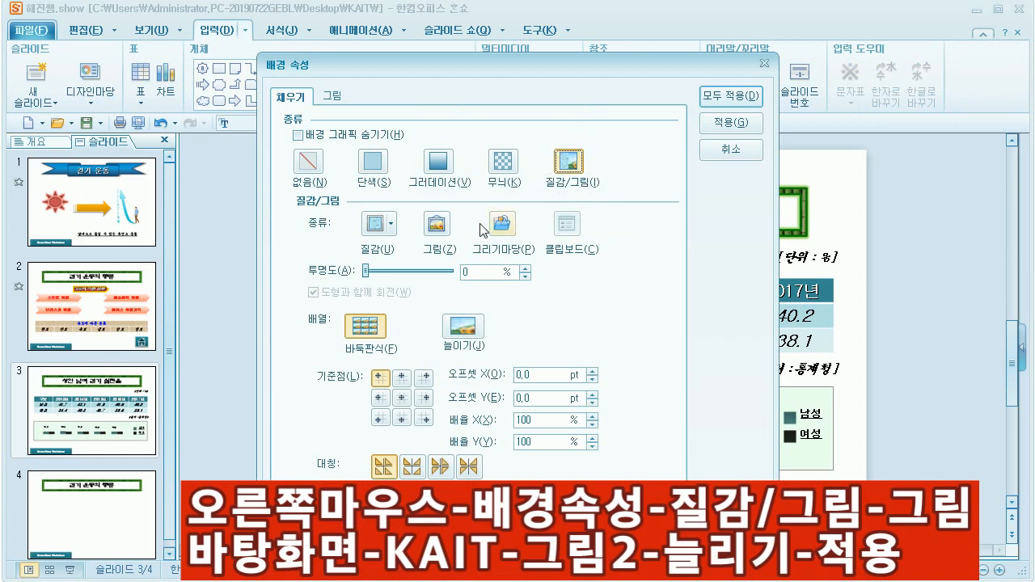
Choose 그림2.jpg from the KAIT folder on the desktop as the background picture.
{"action": "left_click", "coordinate": [436, 229]}
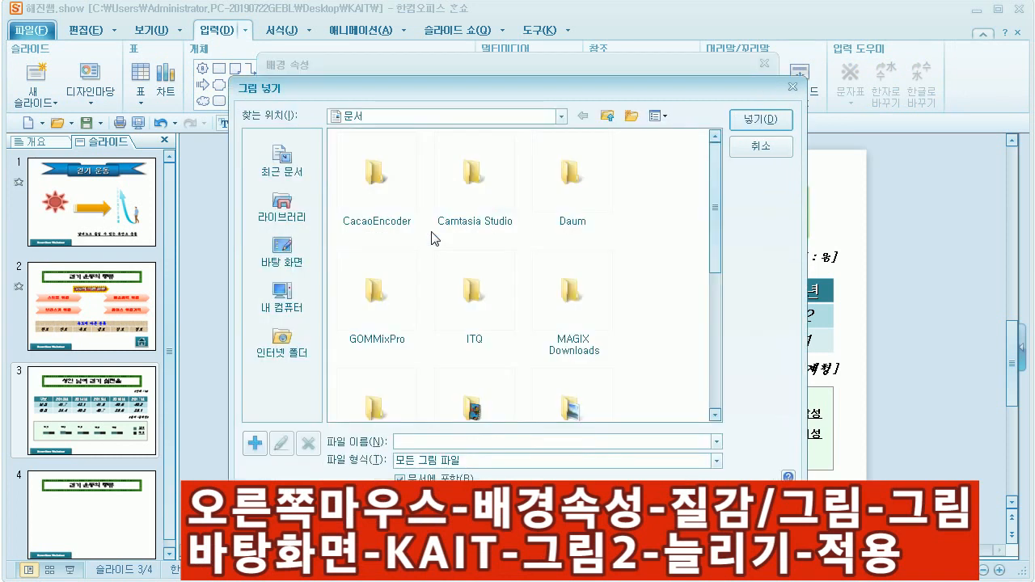
{"action": "left_click", "coordinate": [293, 259]}
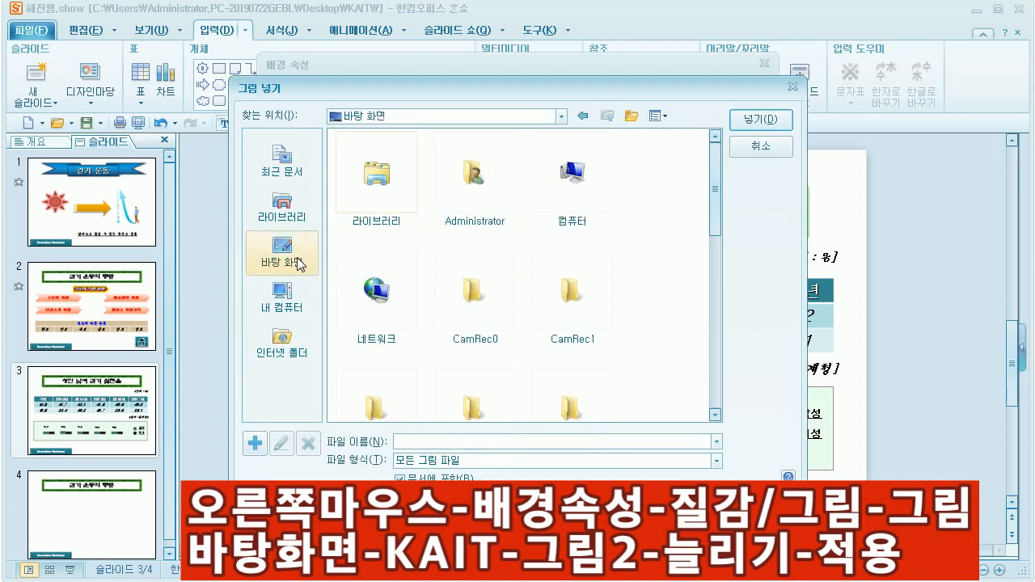
{"action": "left_click_drag", "start_coordinate": [716, 212], "coordinate": [723, 321]}
{"action": "left_click", "coordinate": [591, 254]}
{"action": "double_click", "coordinate": [591, 252]}
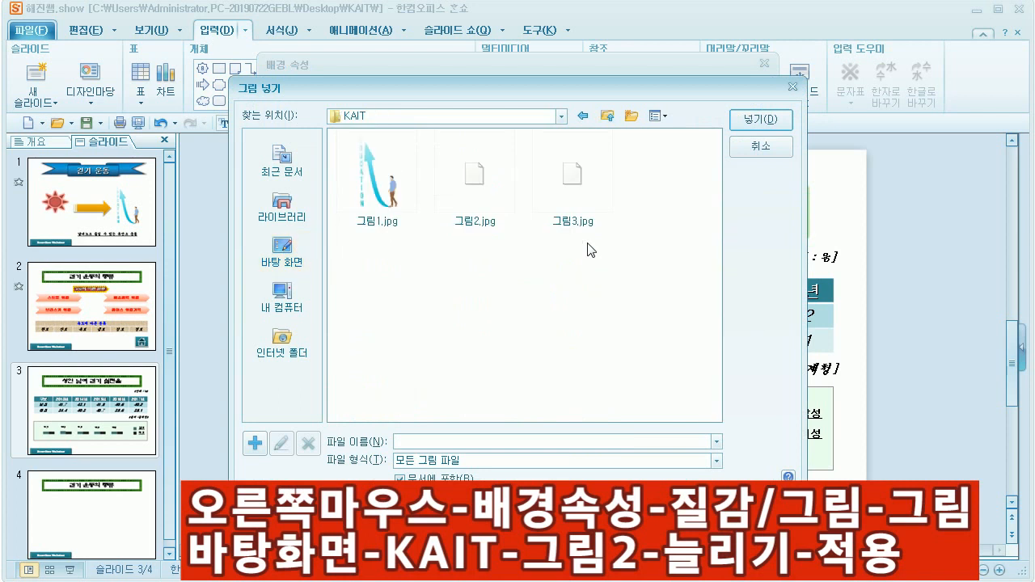
{"action": "left_click", "coordinate": [495, 203]}
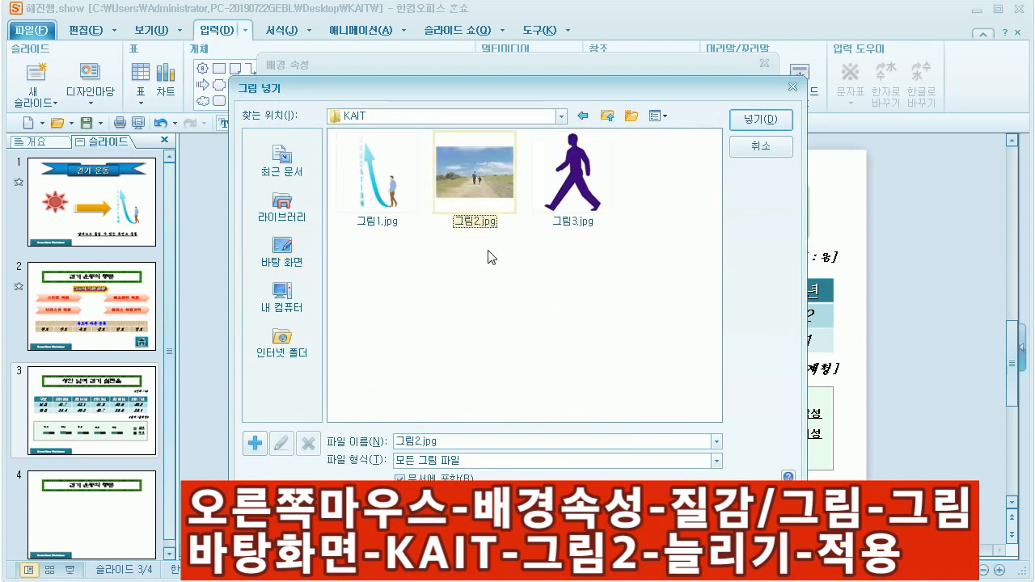
{"action": "left_click", "coordinate": [759, 120]}
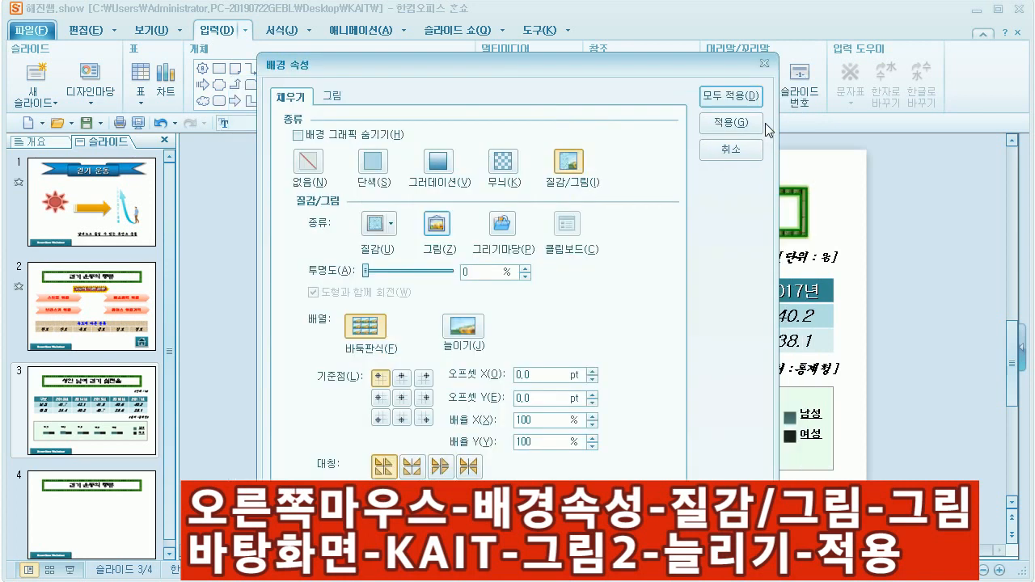